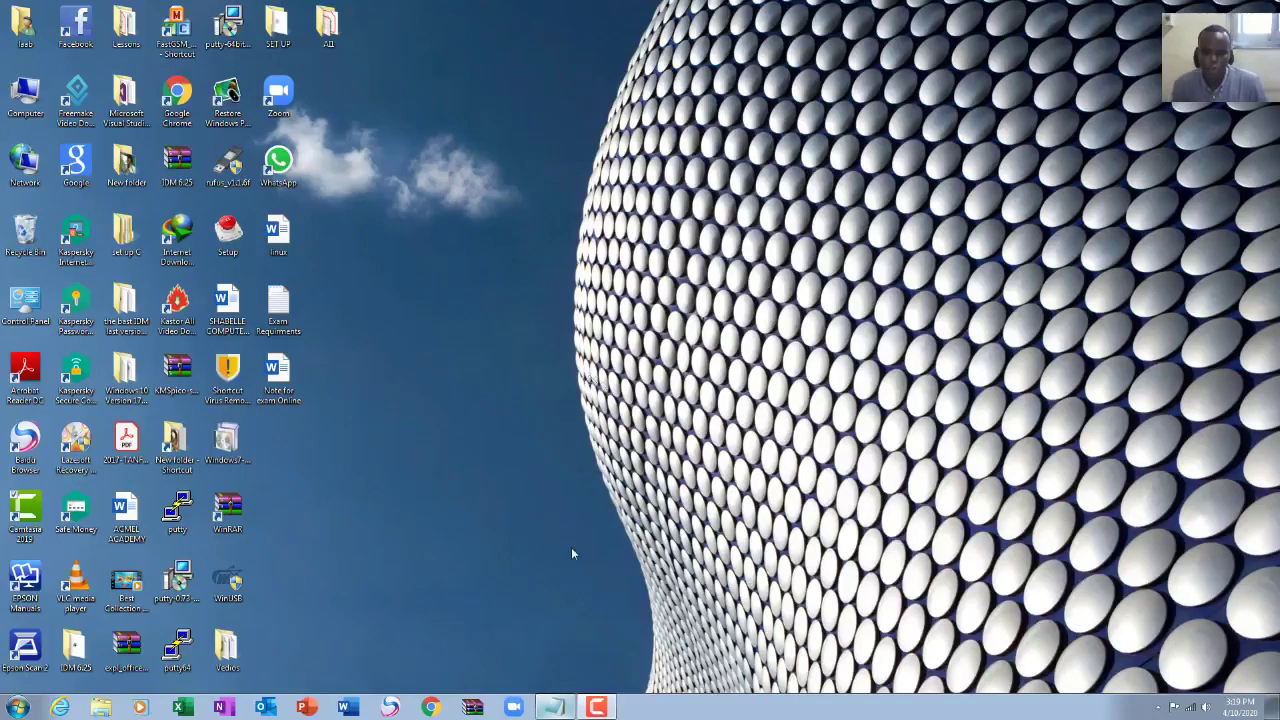
- Open the Exam Requirements notes and review the basic requirements, the steps heading and step 1 about visiting the university website
click(555, 706)
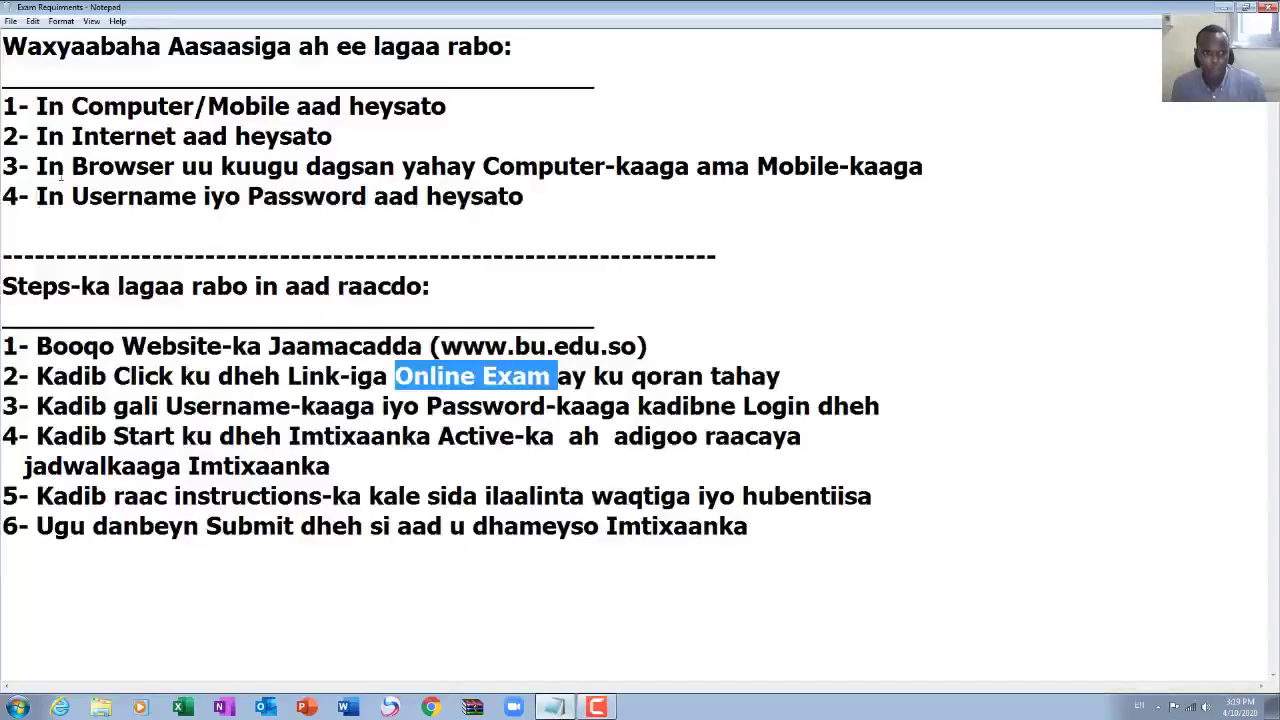
drag(3, 45, 558, 58)
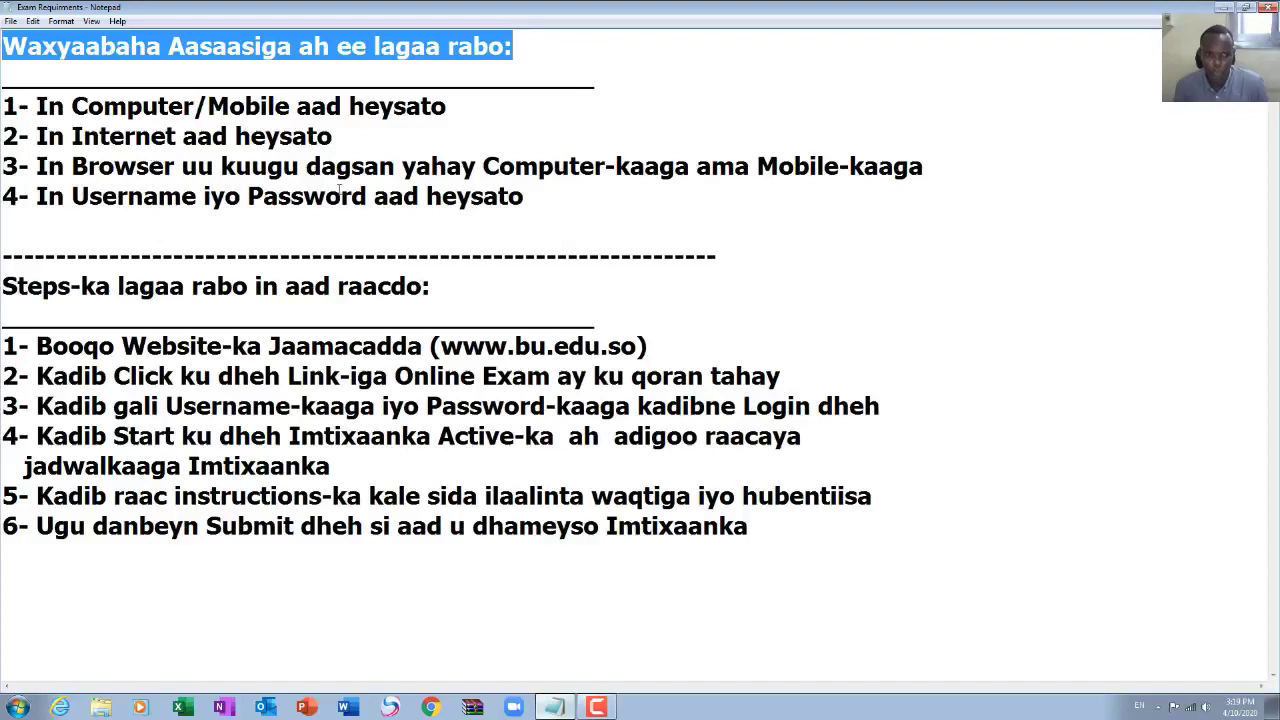
click(660, 166)
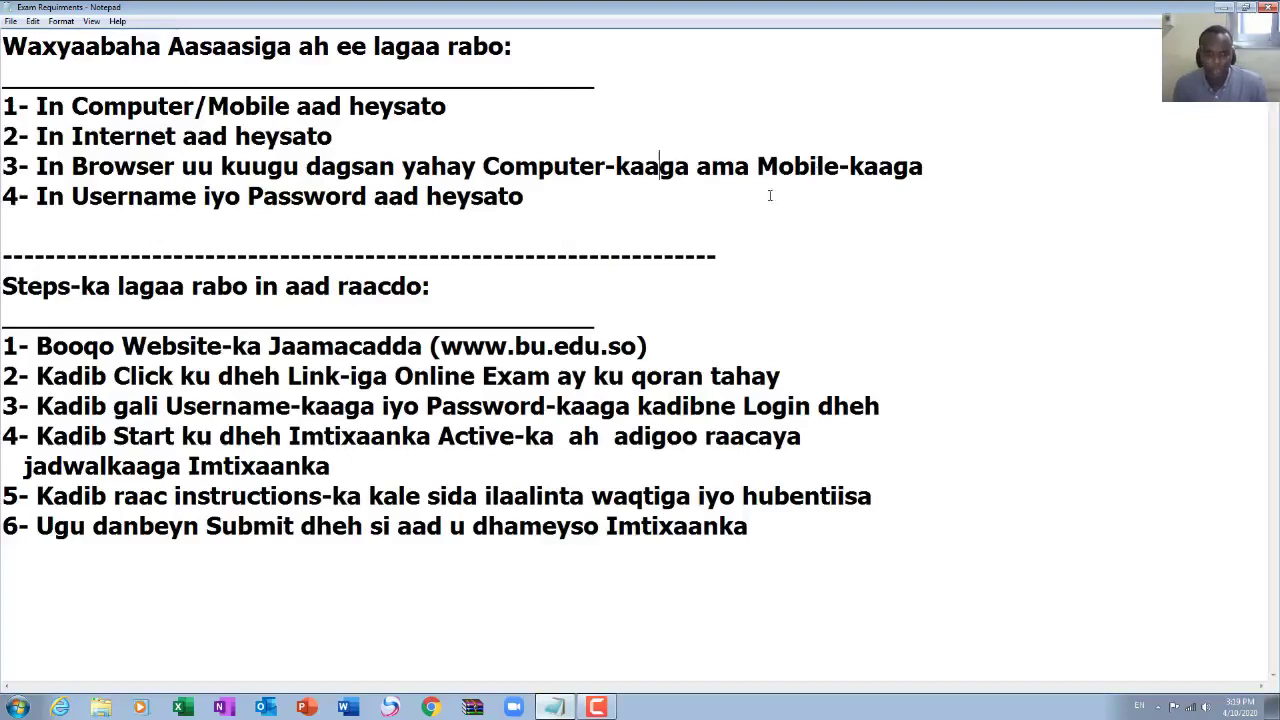
drag(524, 198, 4, 106)
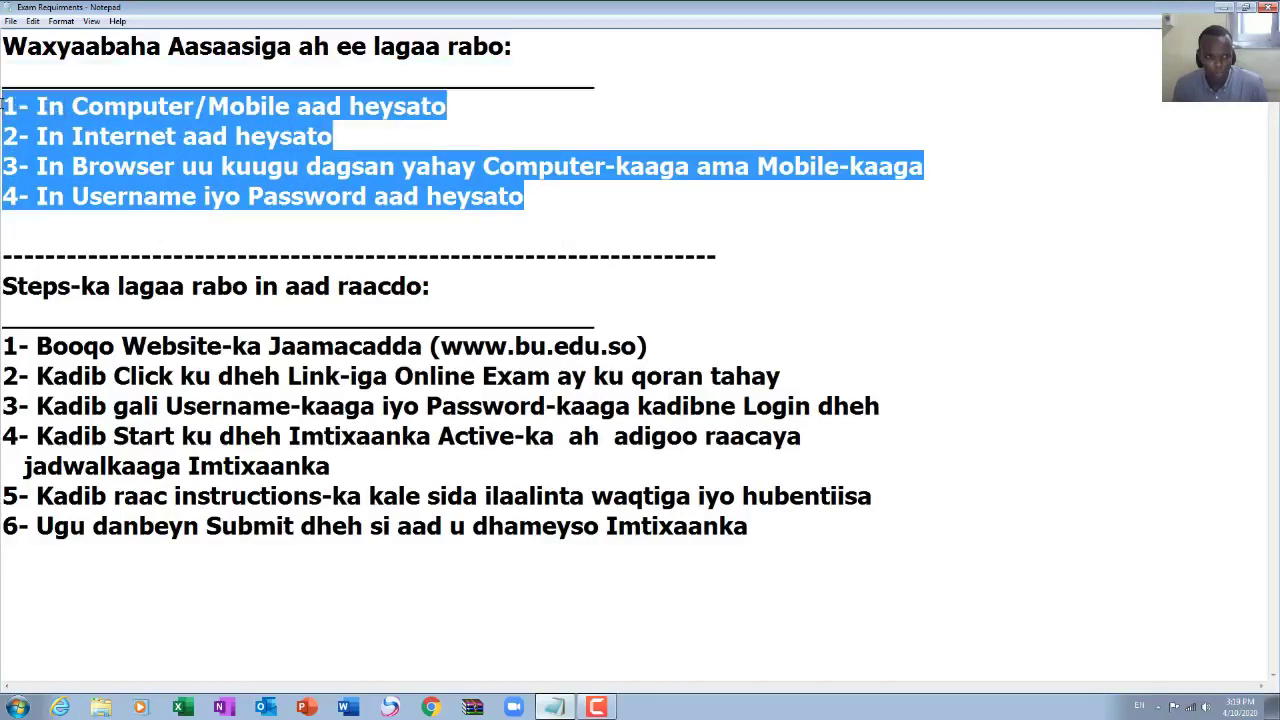
drag(3, 286, 500, 291)
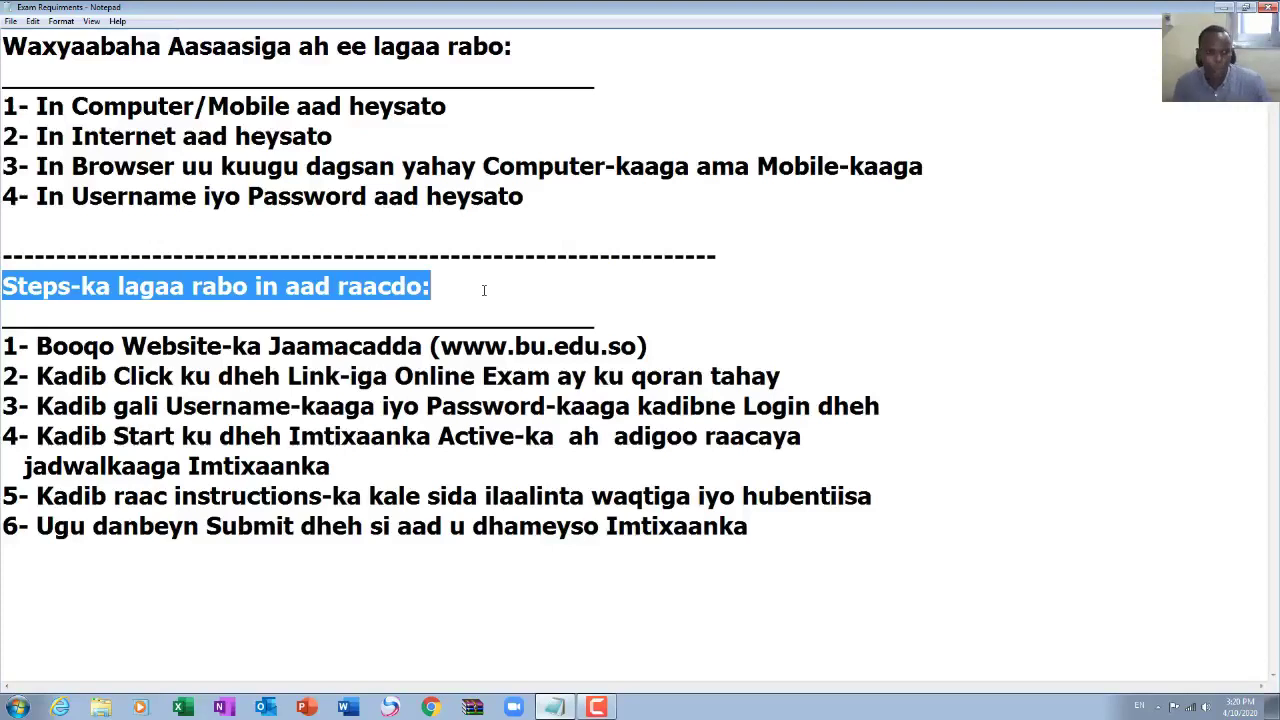
drag(37, 347, 423, 348)
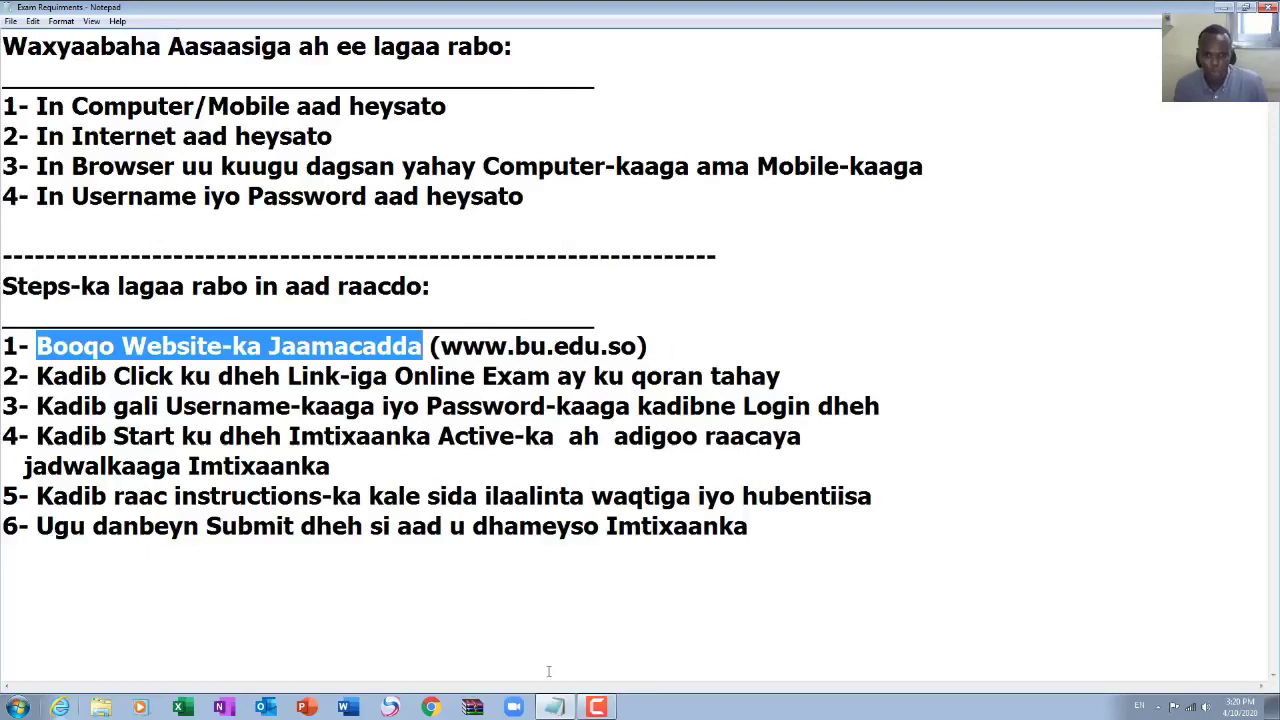
click(433, 705)
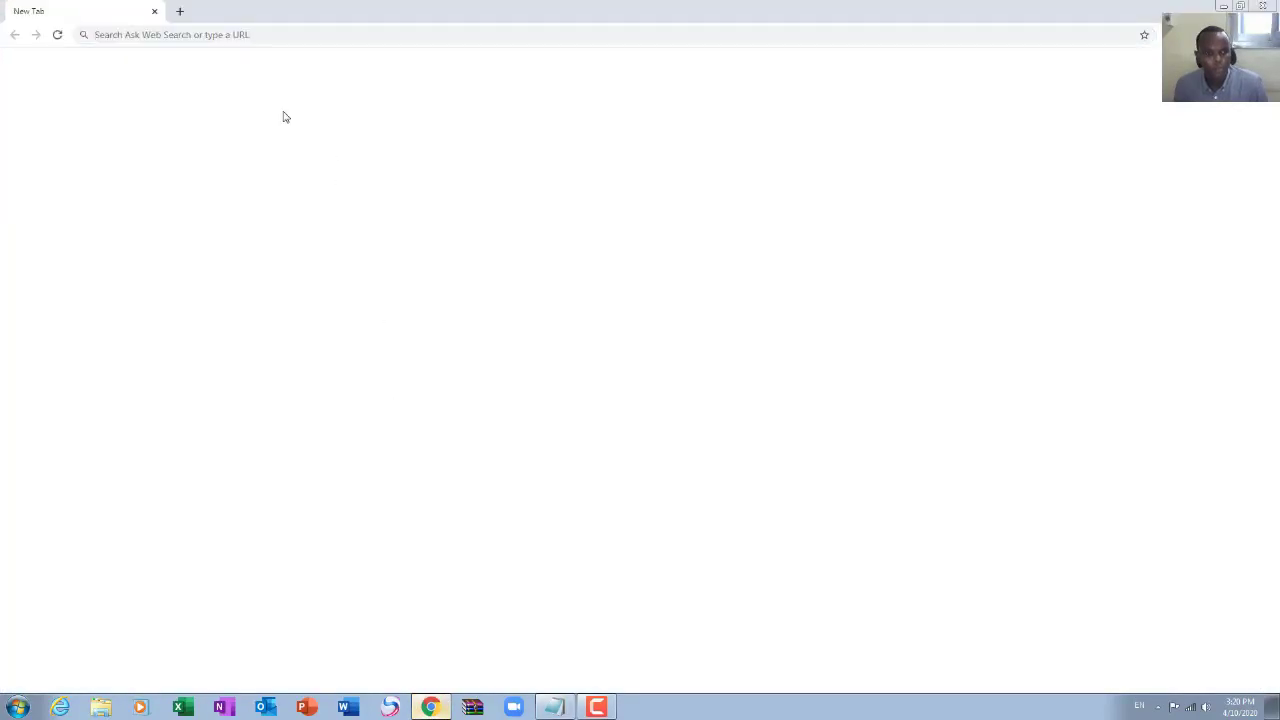
click(213, 33)
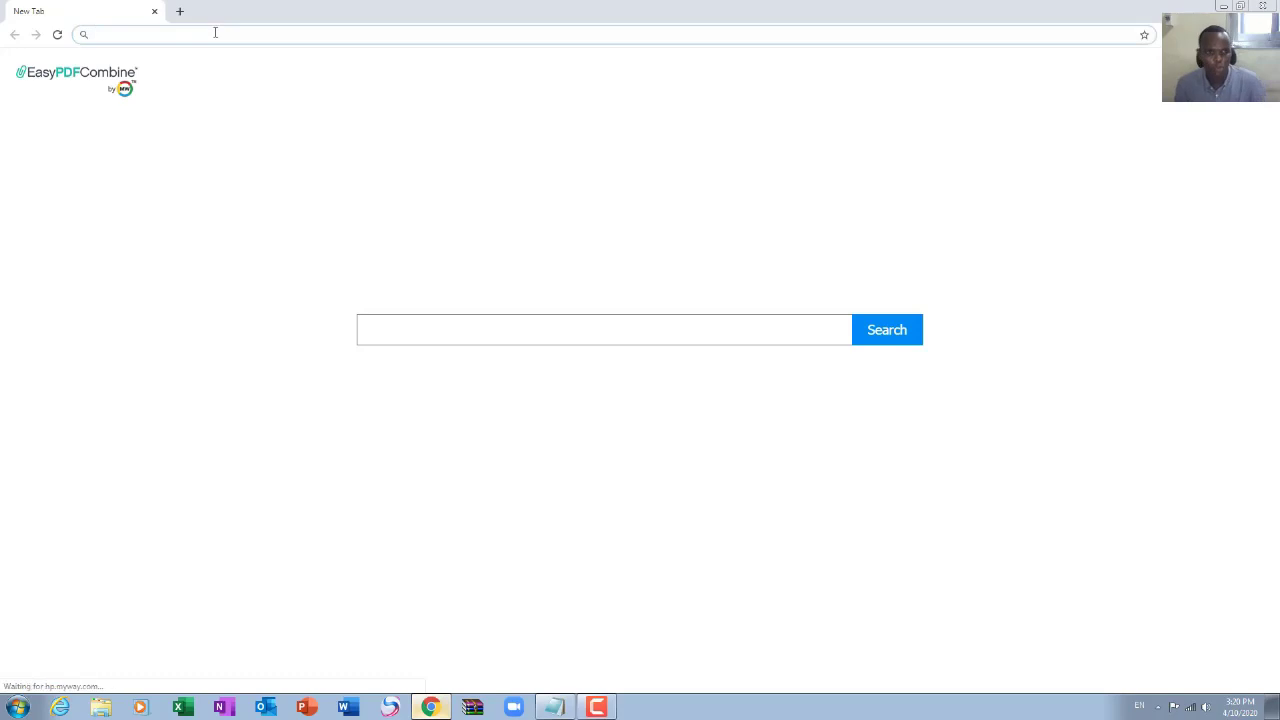
text(w)
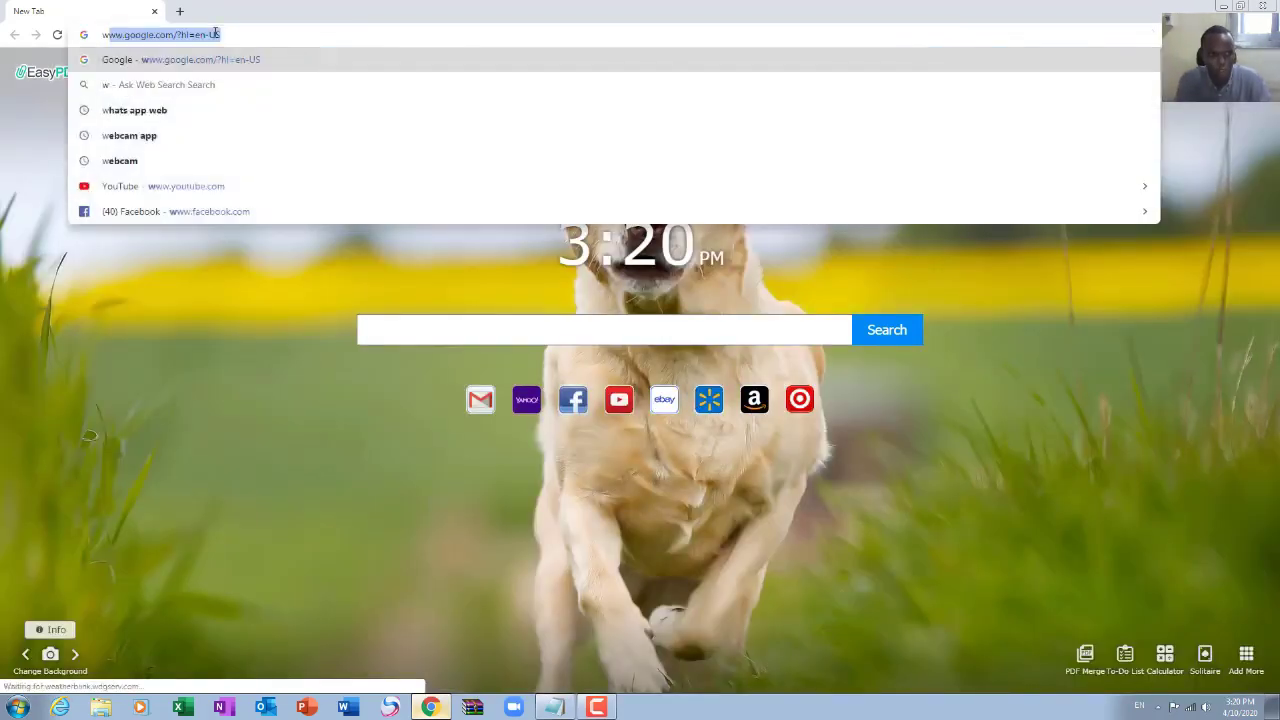
text(ww.)
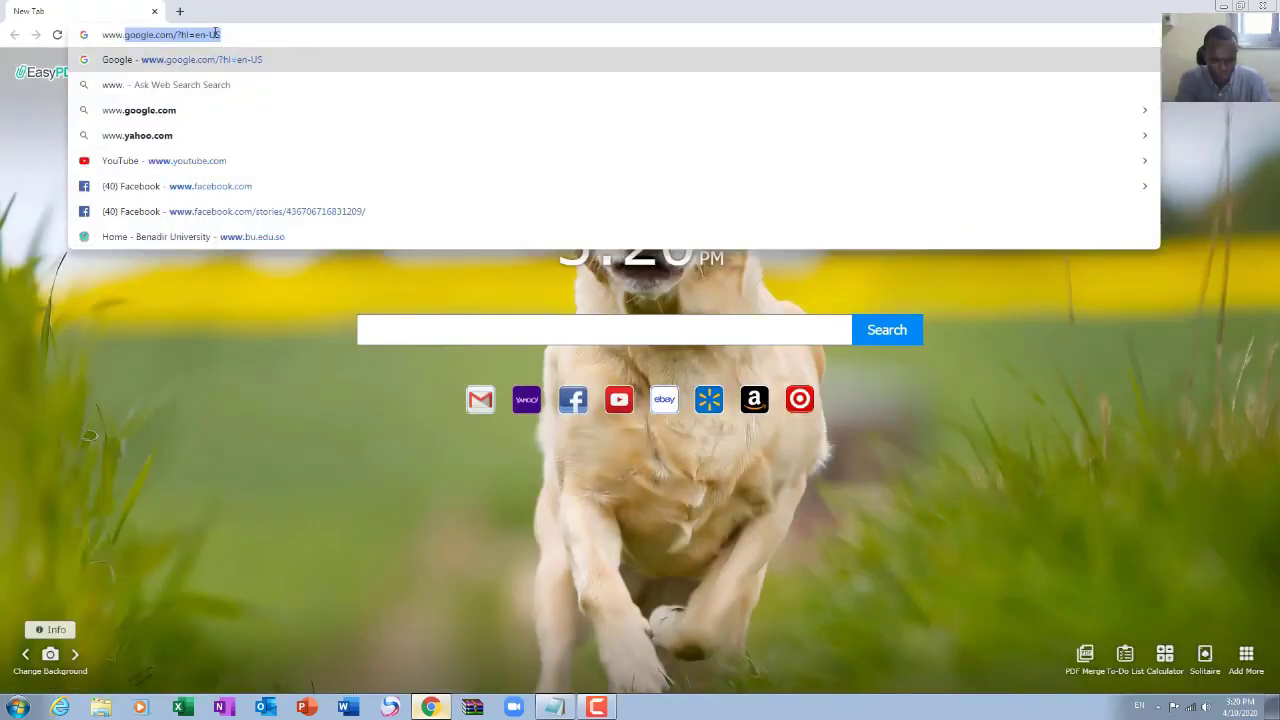
text(bu.edu)
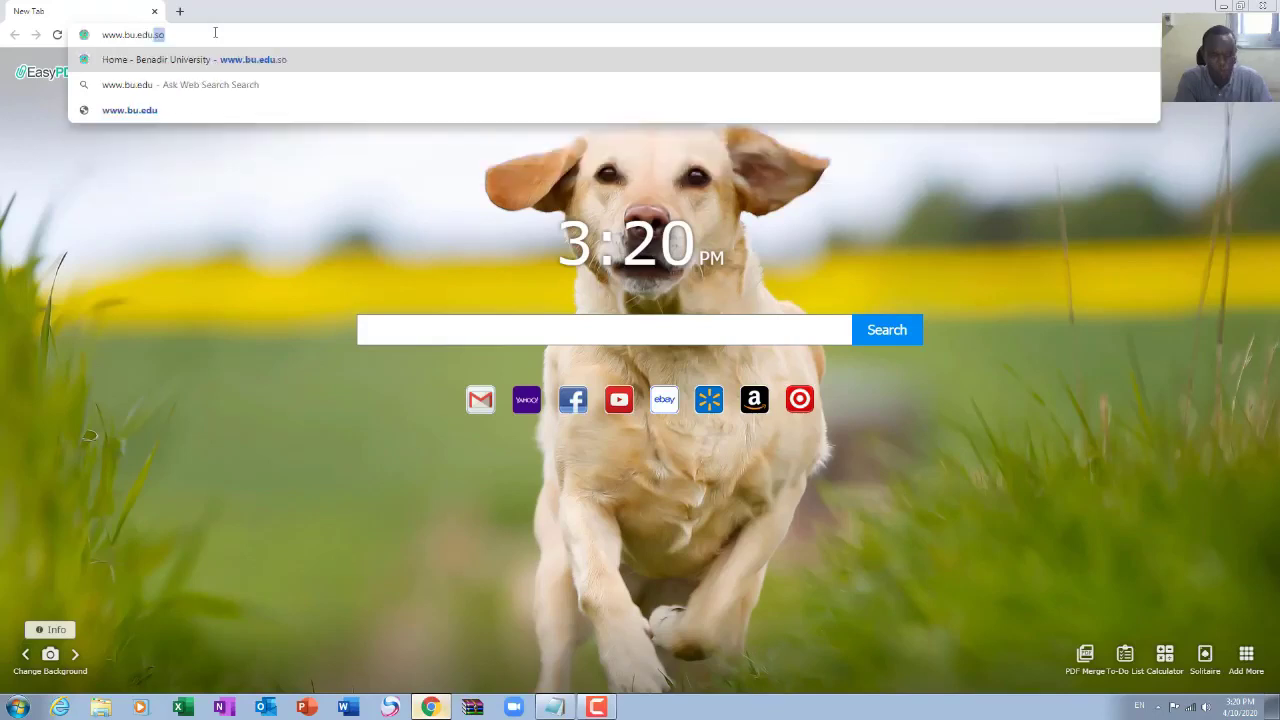
text(.so)
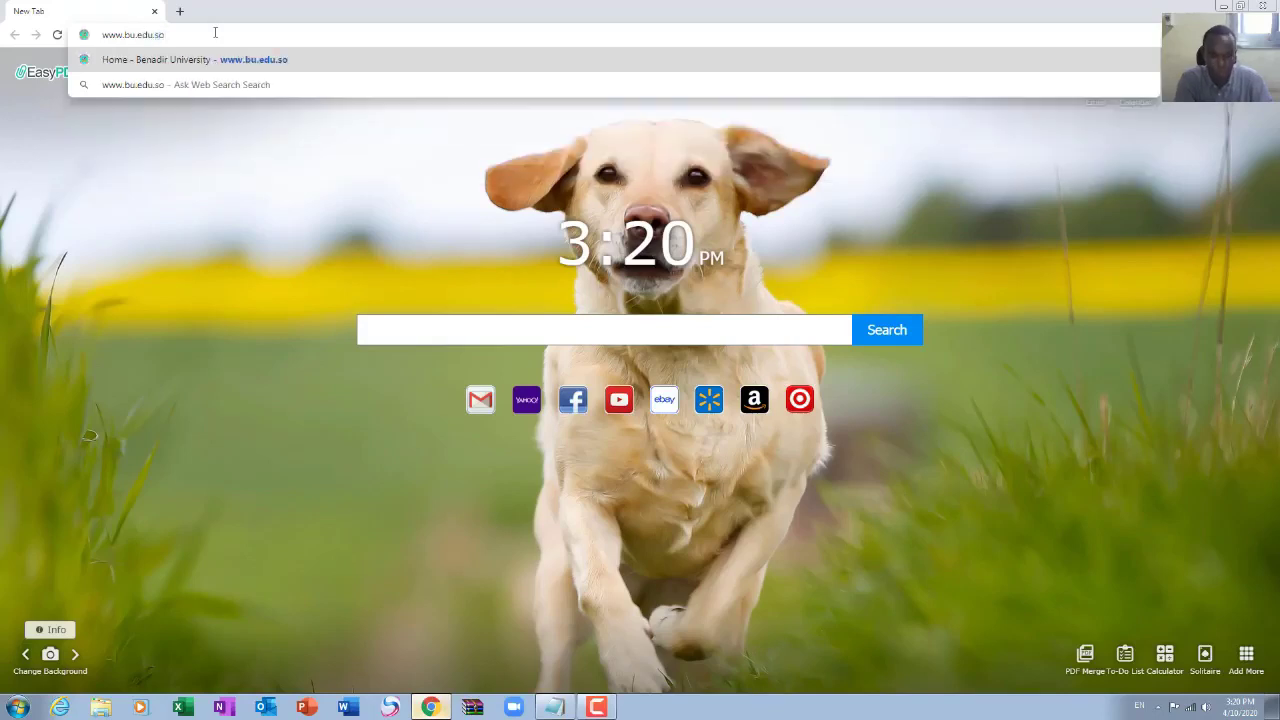
key(Return)
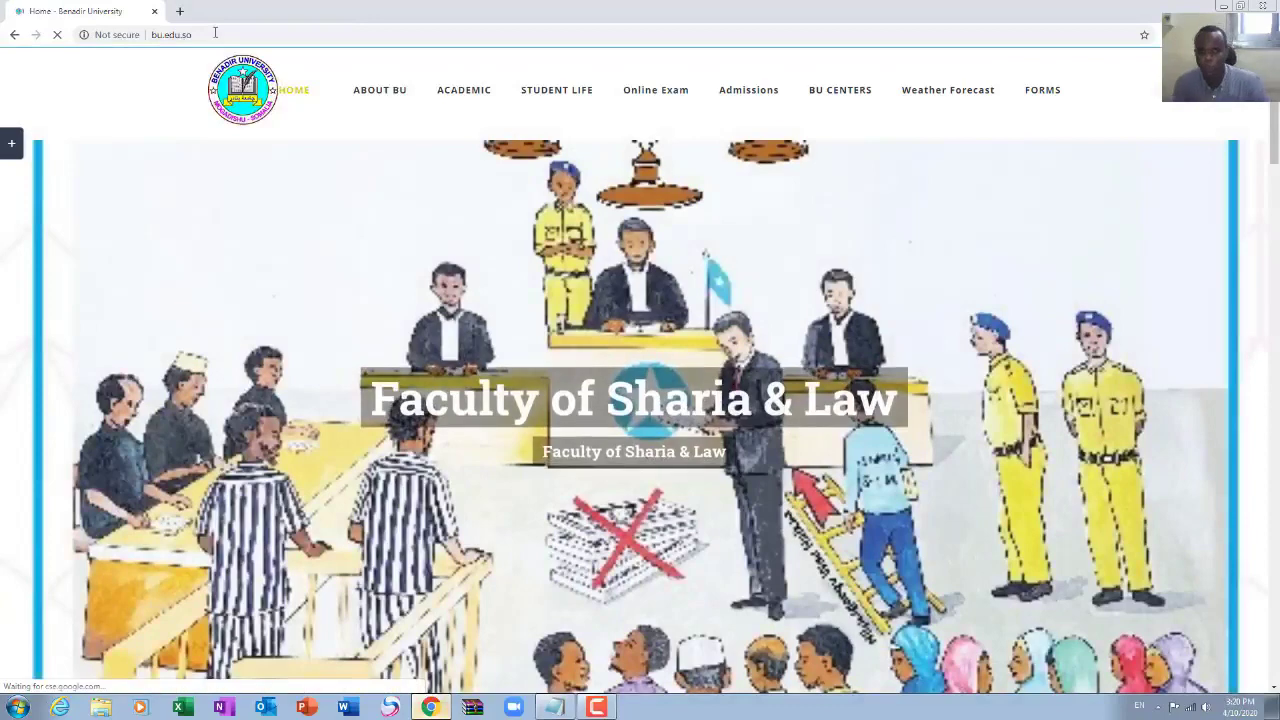
- Review step 2 in the Exam Requirements notes and open the Online Exam page from the Benadir University website
click(553, 707)
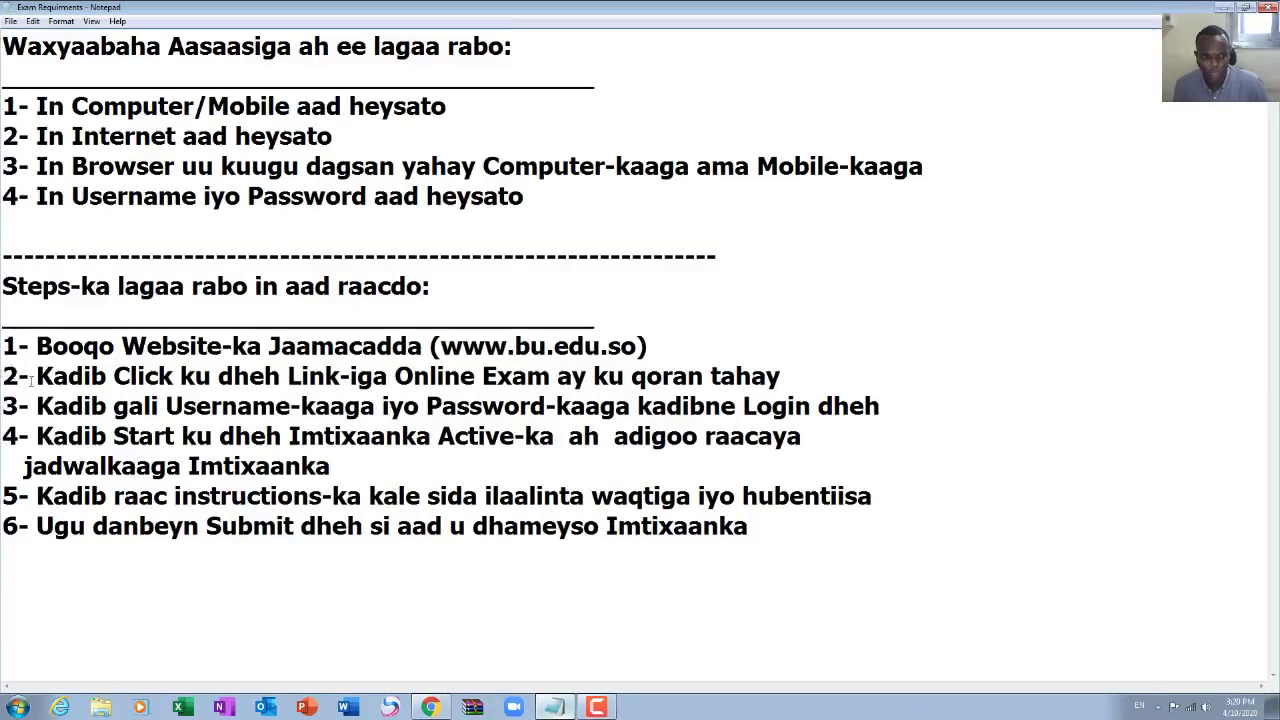
drag(52, 377, 527, 377)
click(555, 707)
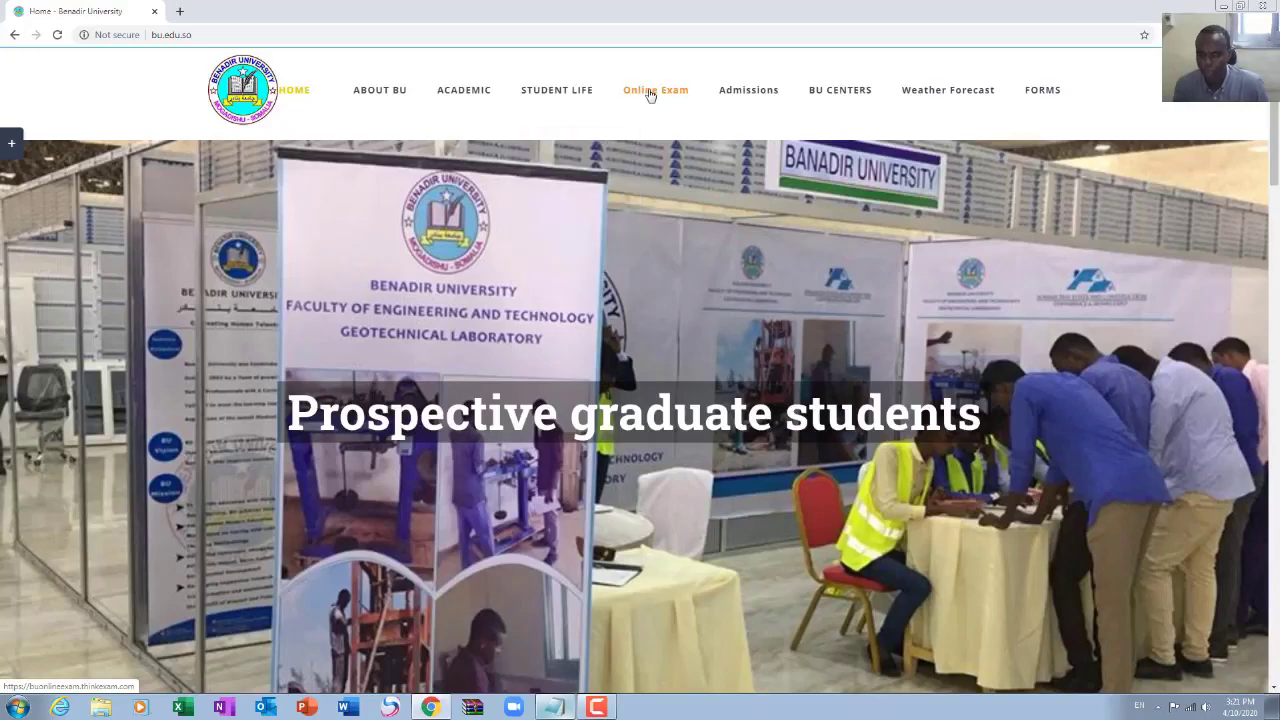
click(650, 93)
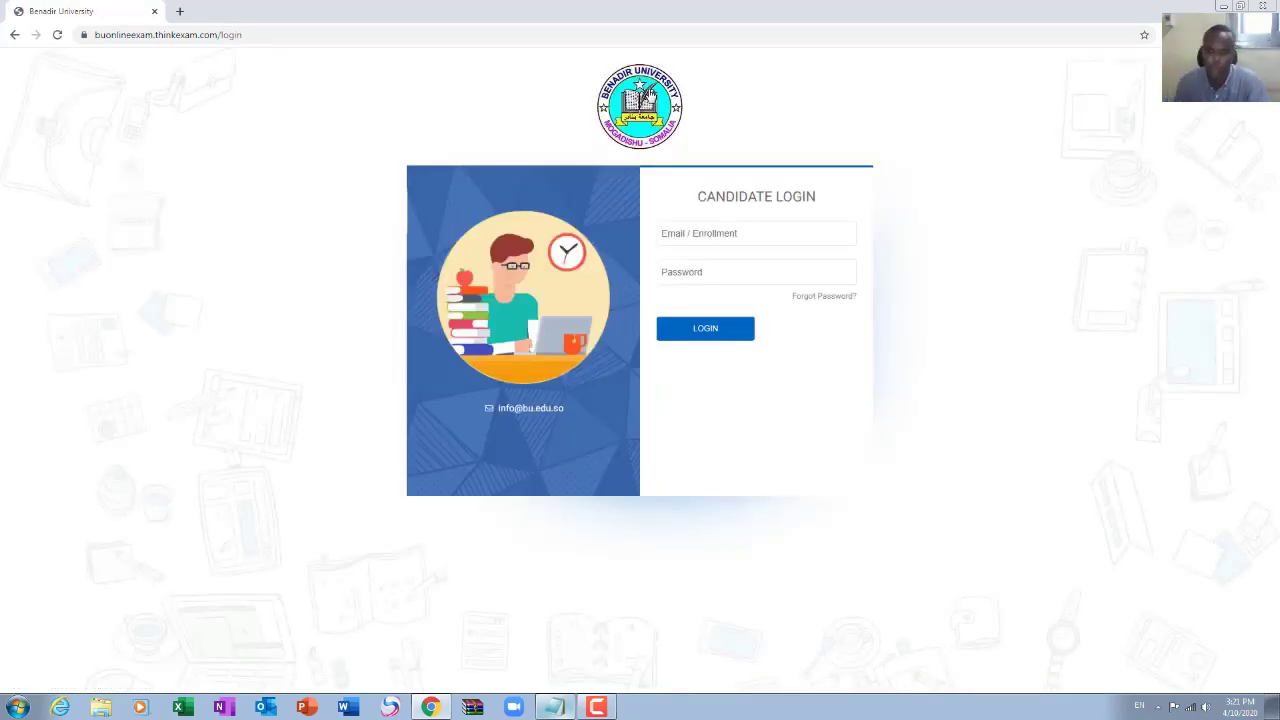
- Look over the candidate login fields and review step 3 about the username and password in the Exam Requirements notes
click(792, 240)
click(754, 277)
click(754, 234)
click(554, 707)
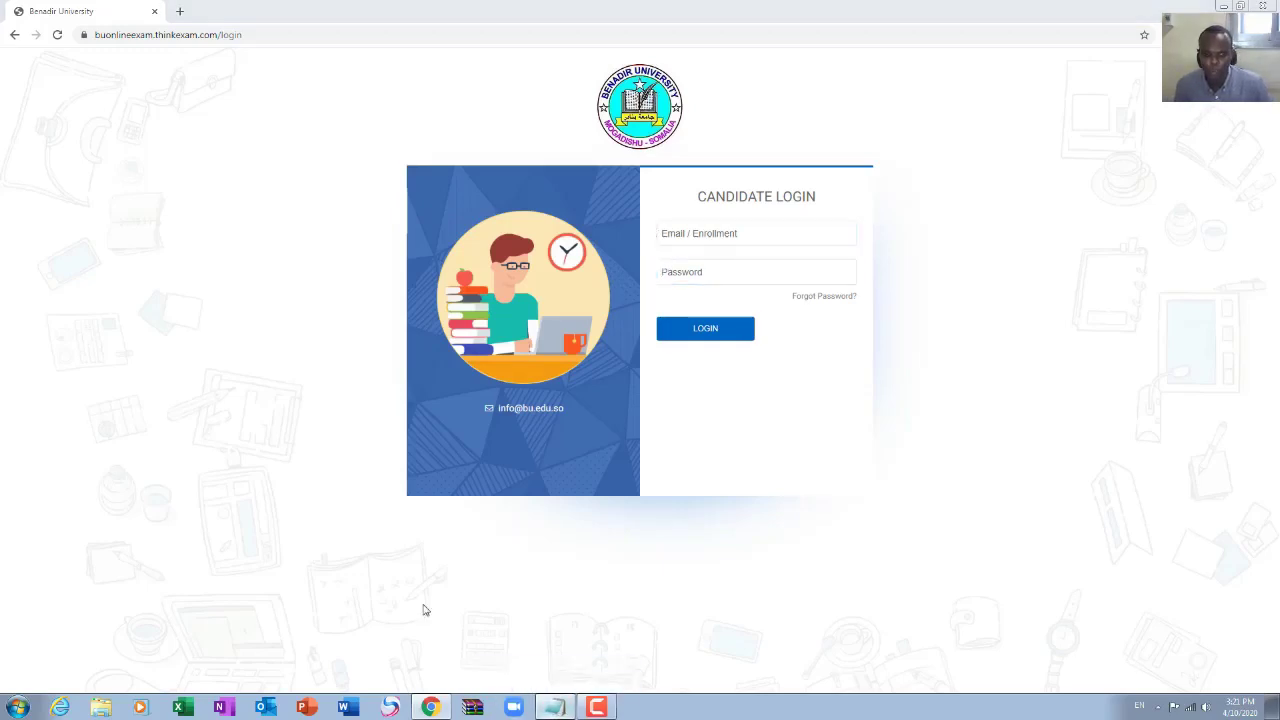
click(209, 405)
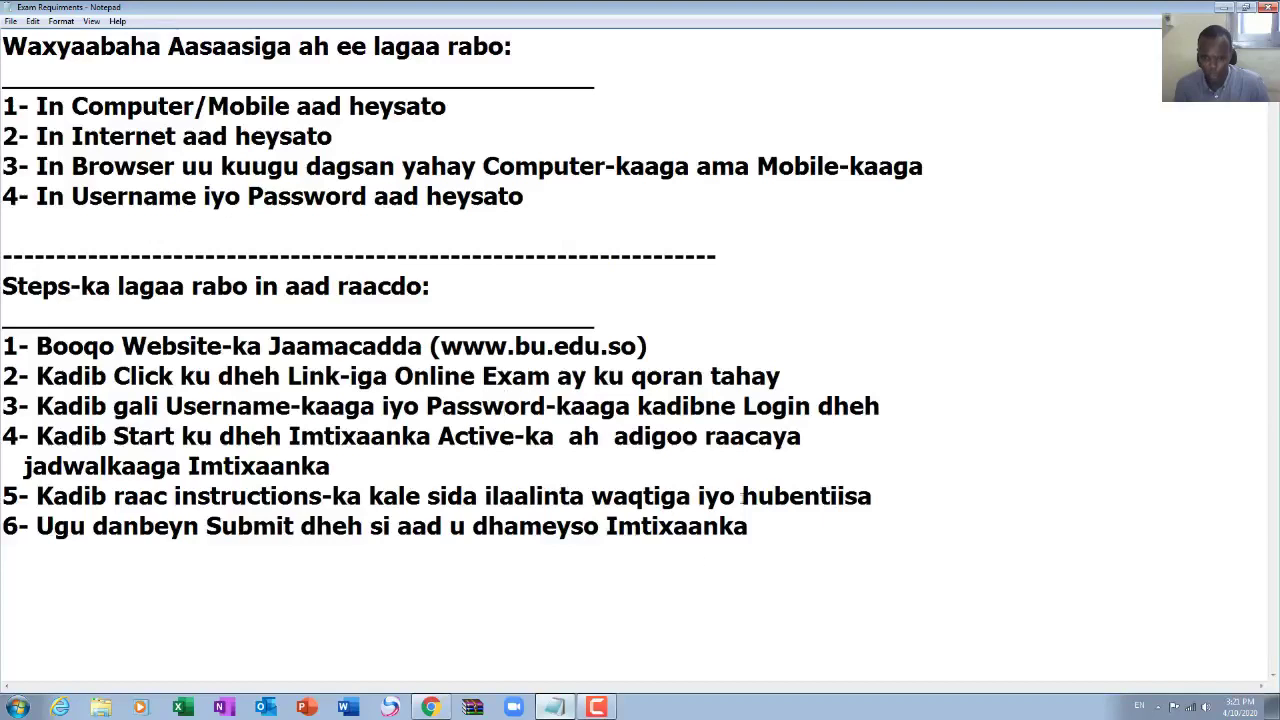
key(F10)
key(alt+Tab)
- Log in to the candidate account with the enrollment number and account password, and dismiss the offer to save the password
click(711, 234)
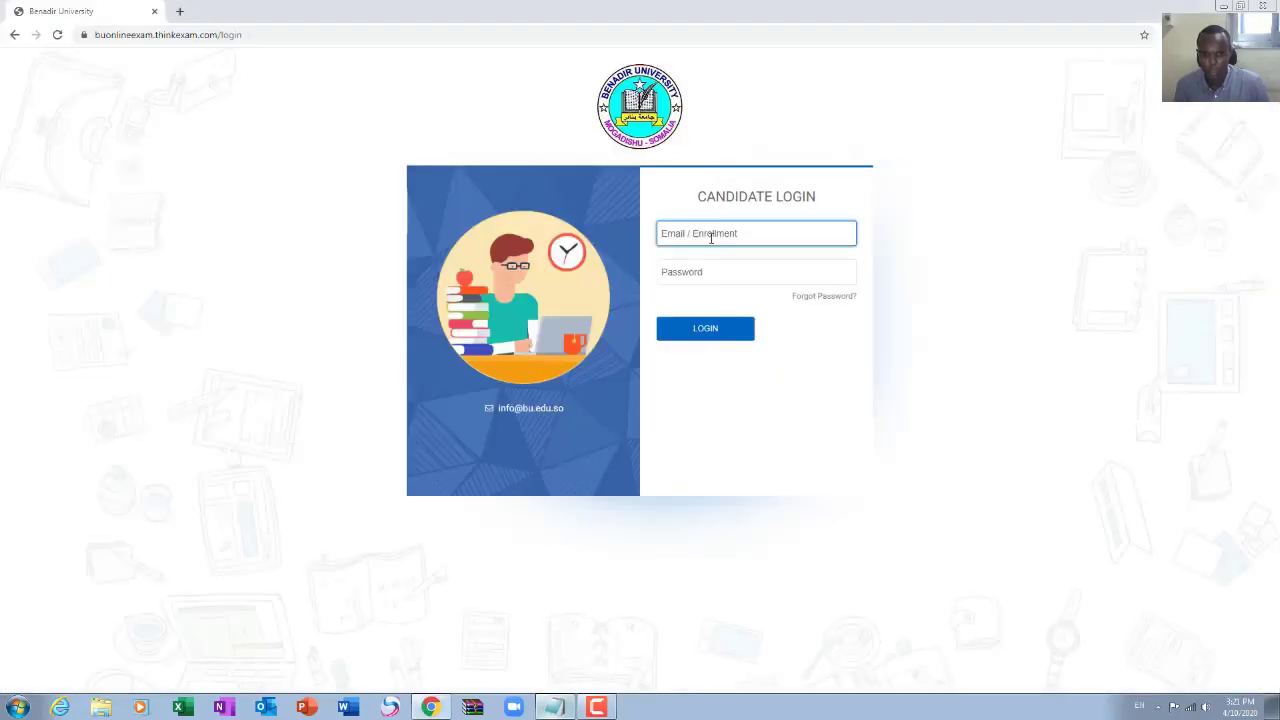
text(cs)
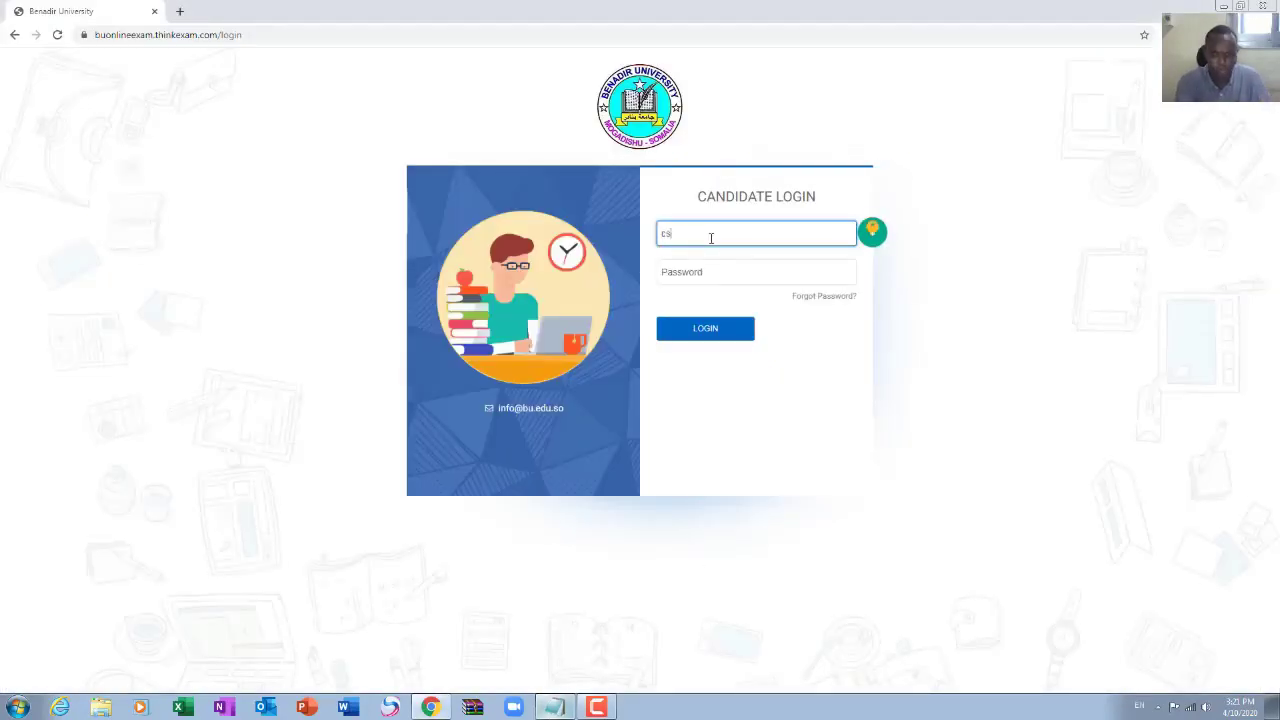
text(010)
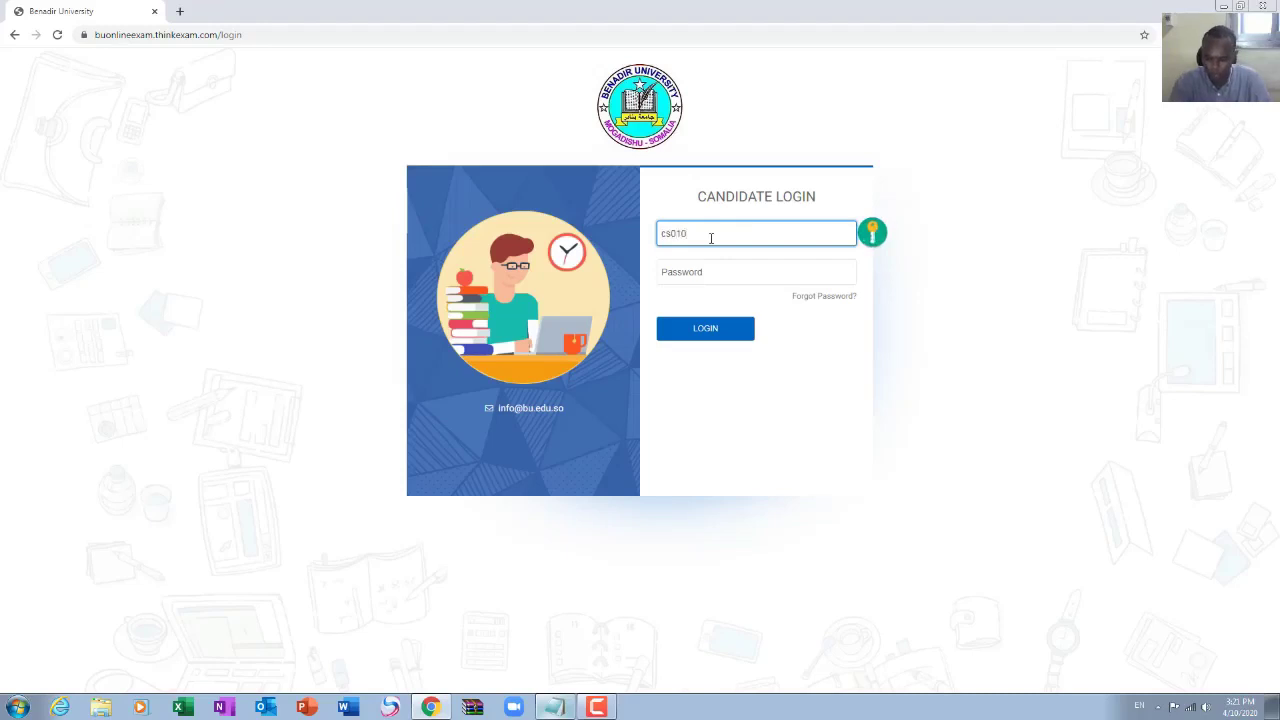
text(7029)
click(716, 279)
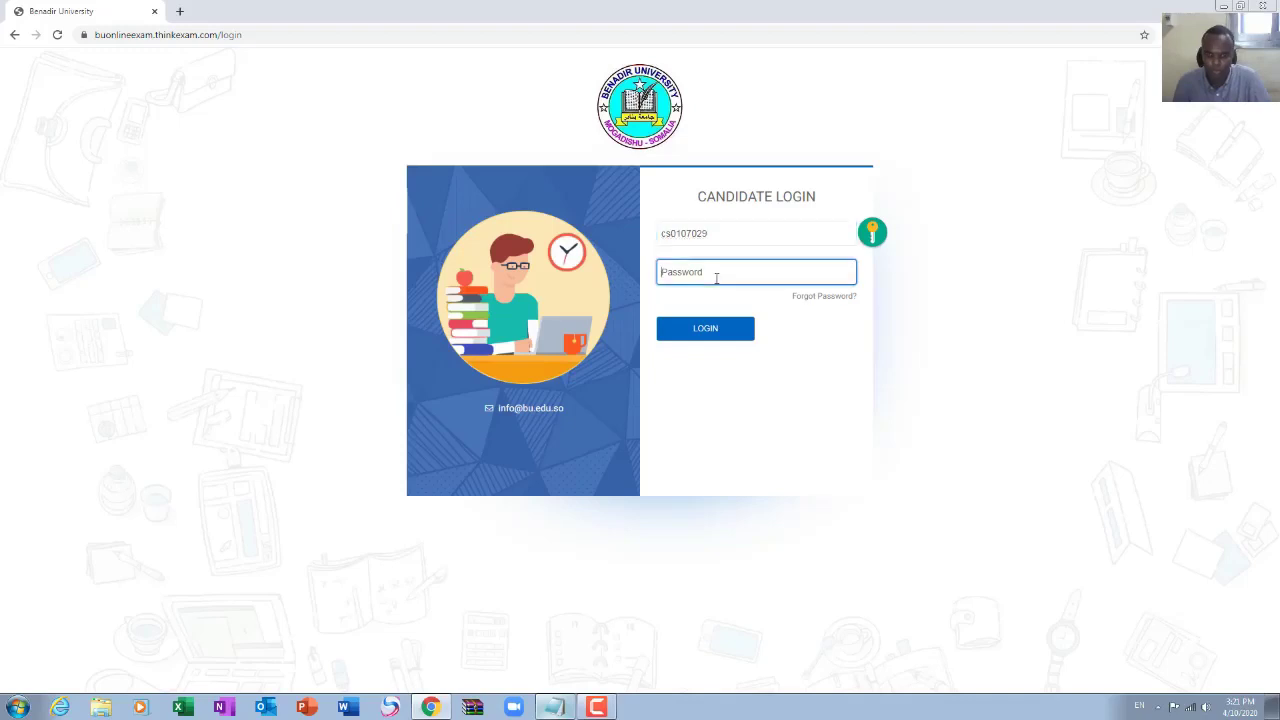
text(*******)
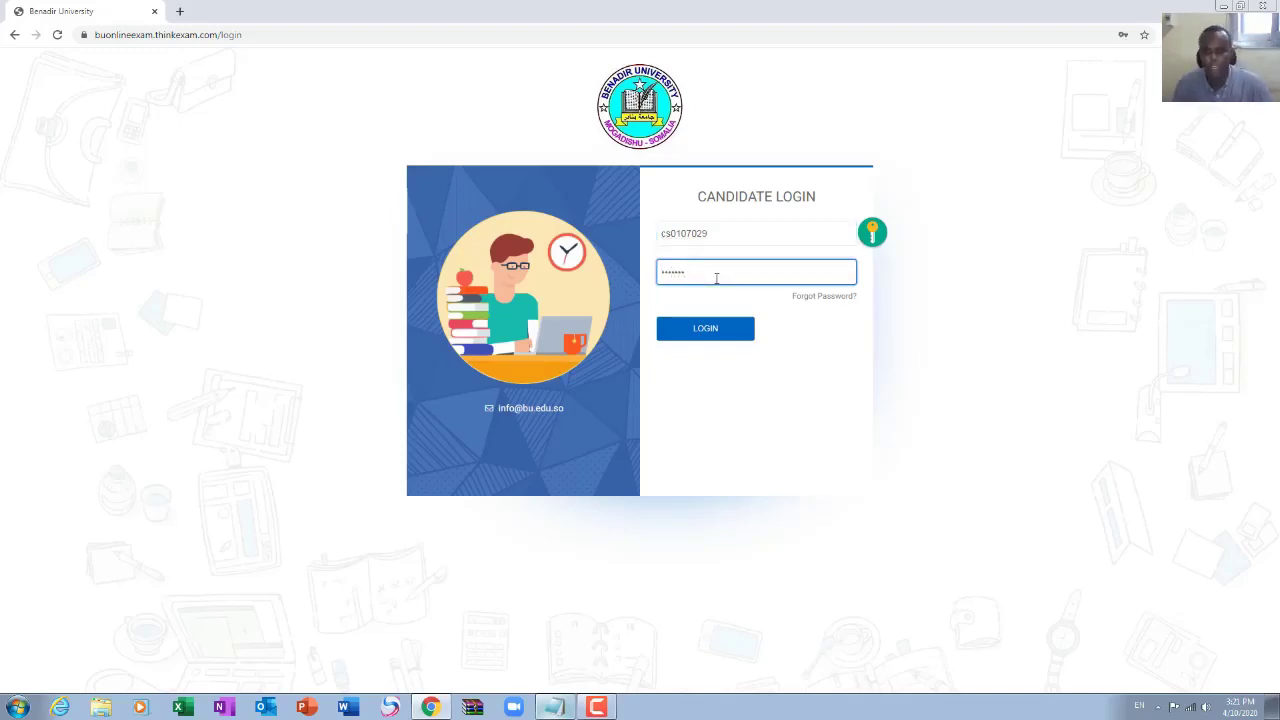
click(712, 332)
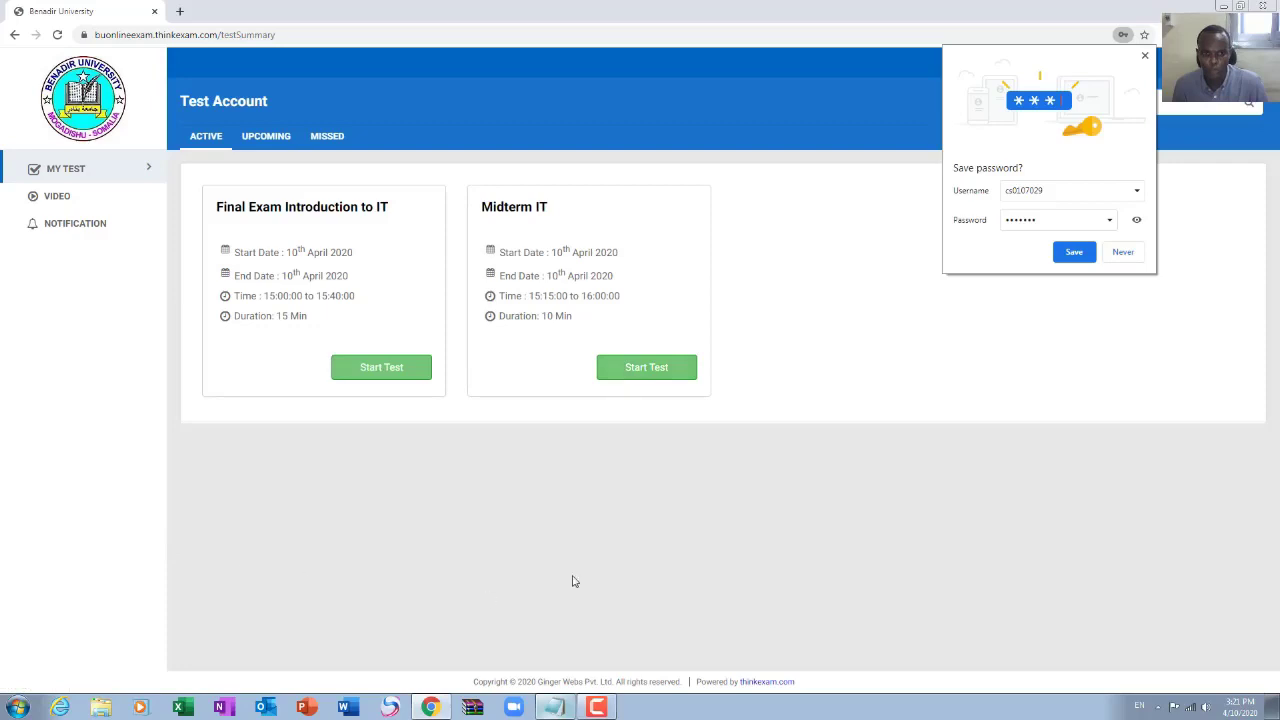
click(1145, 55)
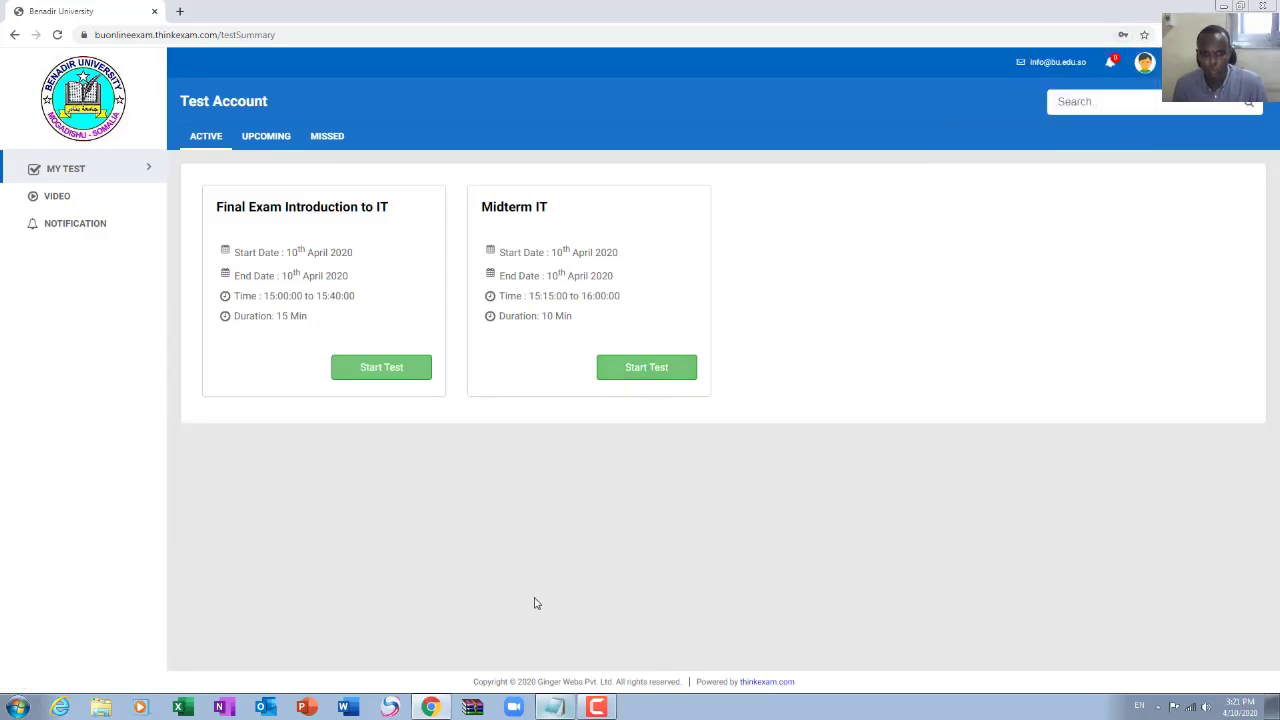
- Review step 4 in the Exam Requirements notes about starting the active scheduled exam, and return to the exam portal in Chrome
click(553, 705)
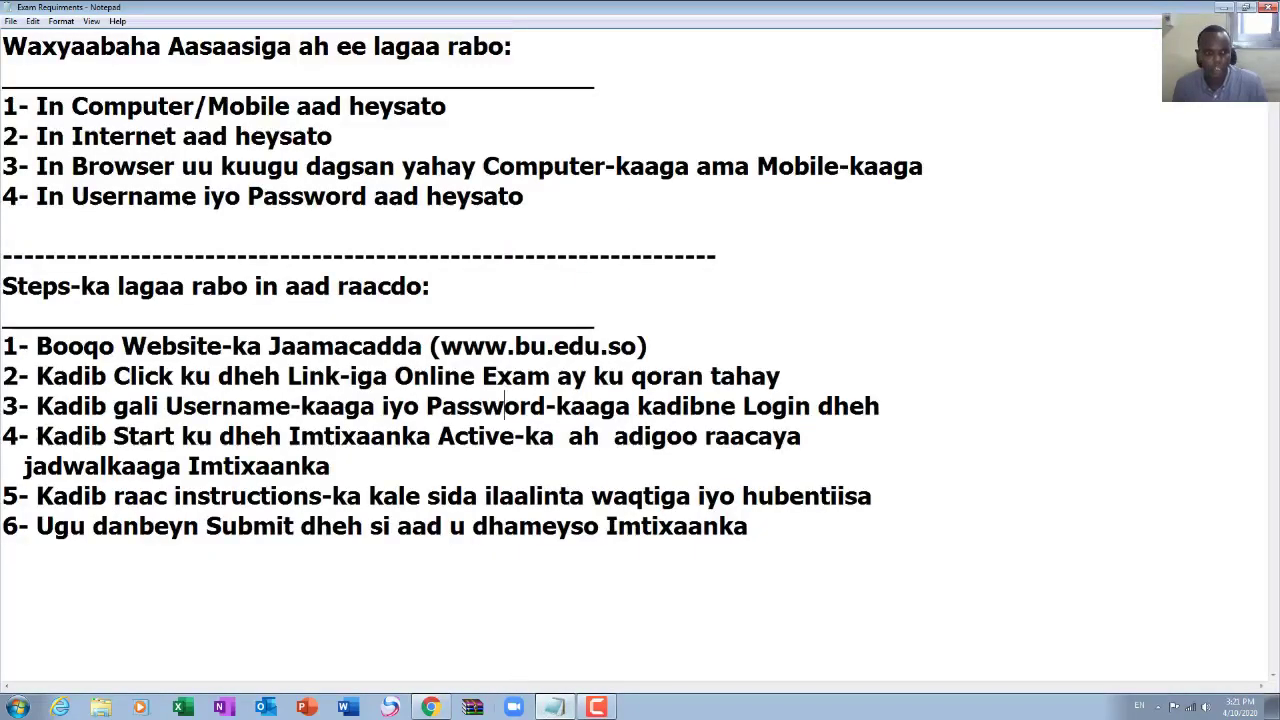
click(289, 436)
click(525, 436)
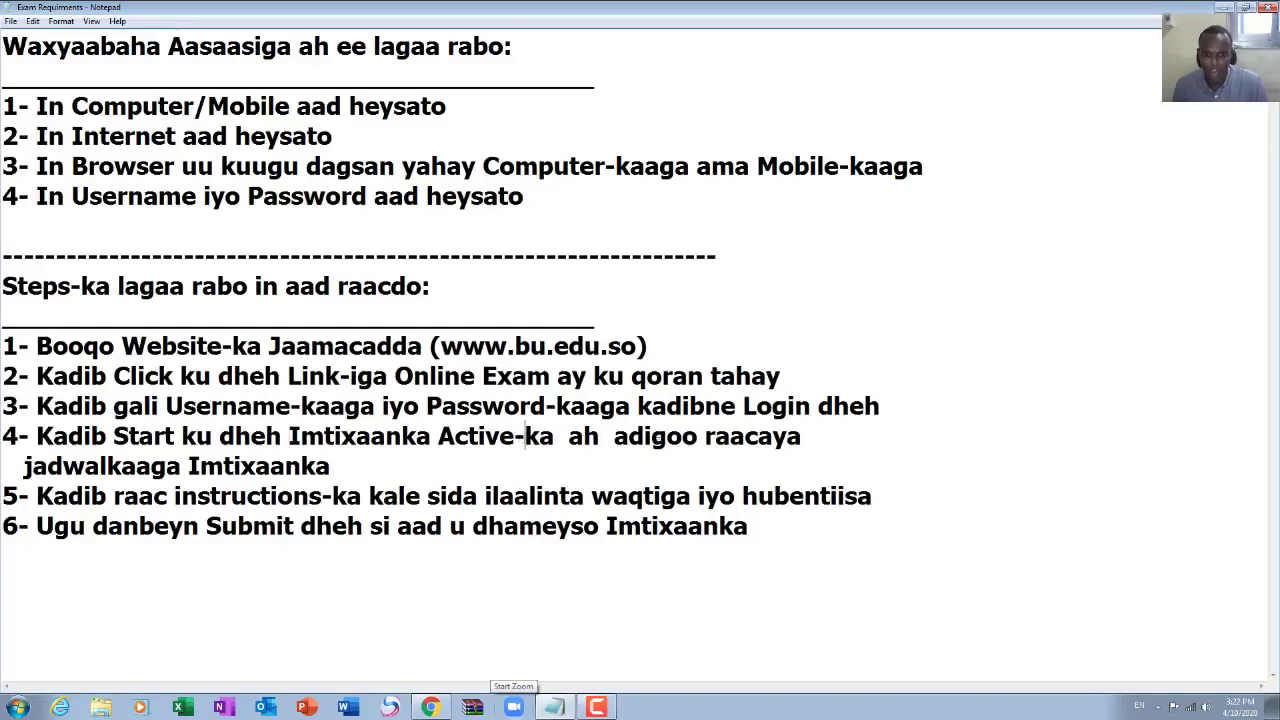
click(255, 466)
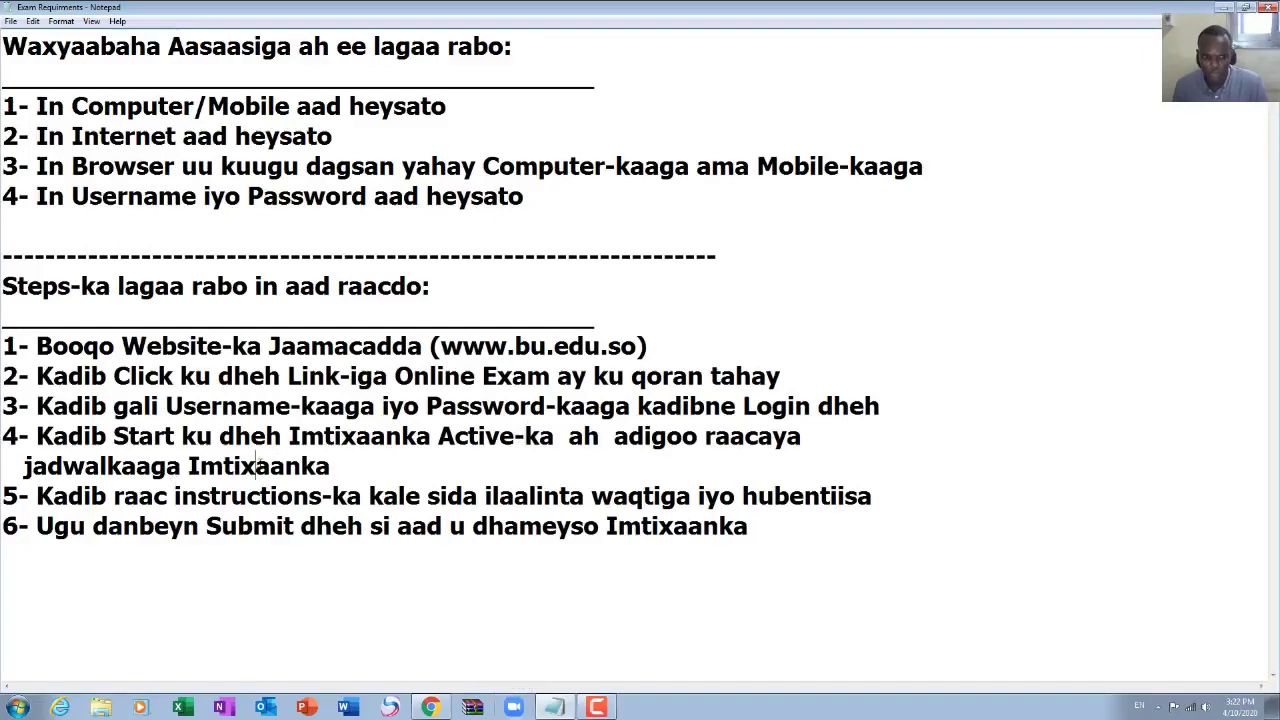
click(570, 702)
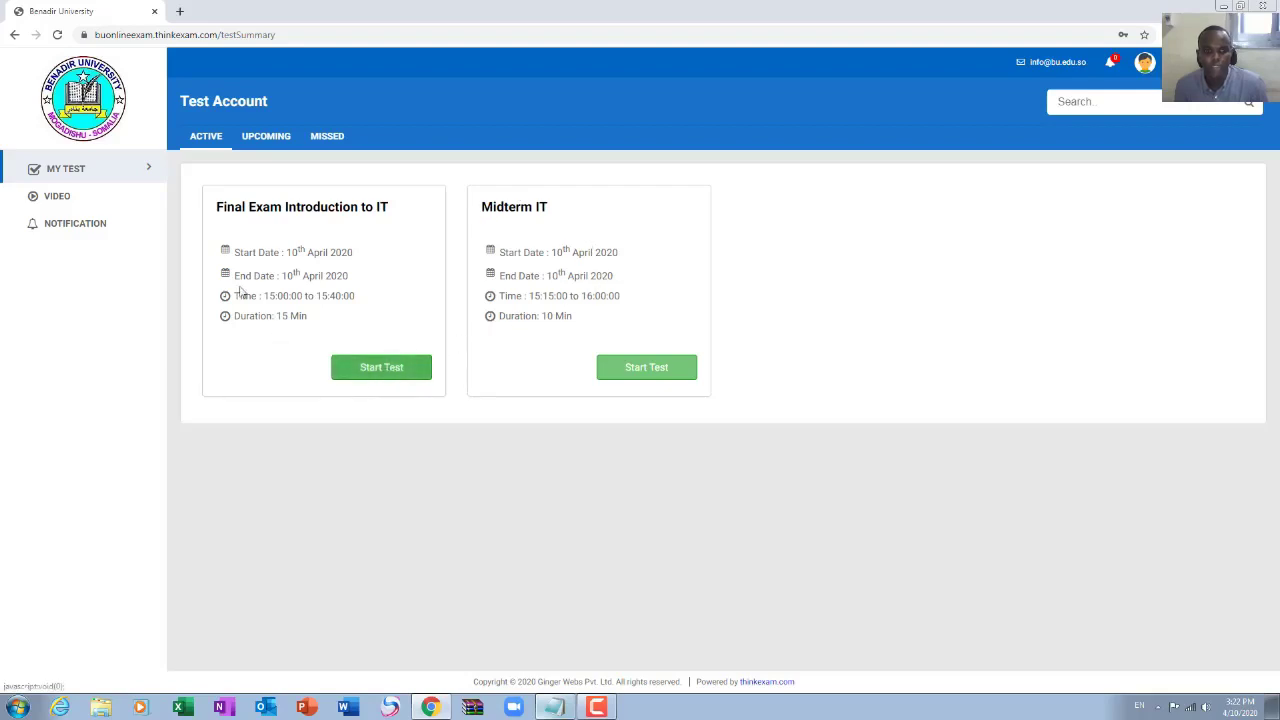
- Examine the start date, end date, time window and duration of the Final Exam Introduction to IT test
triple_click(302, 253)
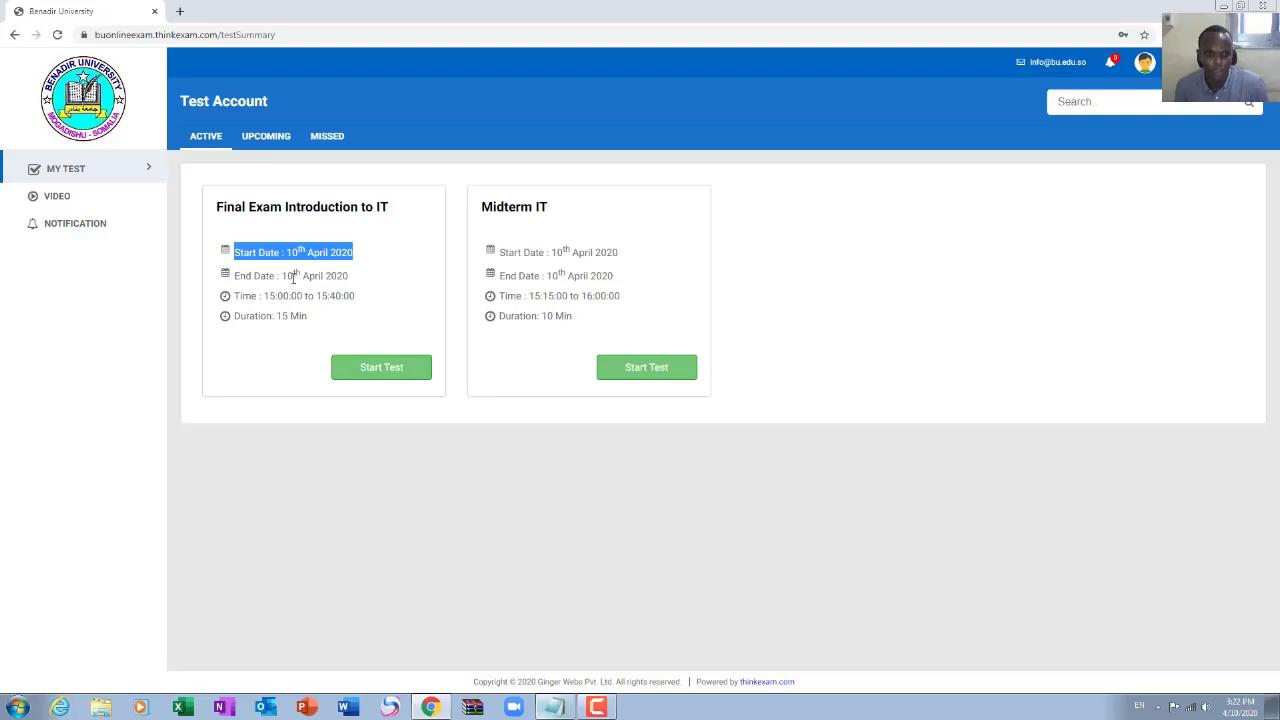
double_click(290, 276)
double_click(284, 296)
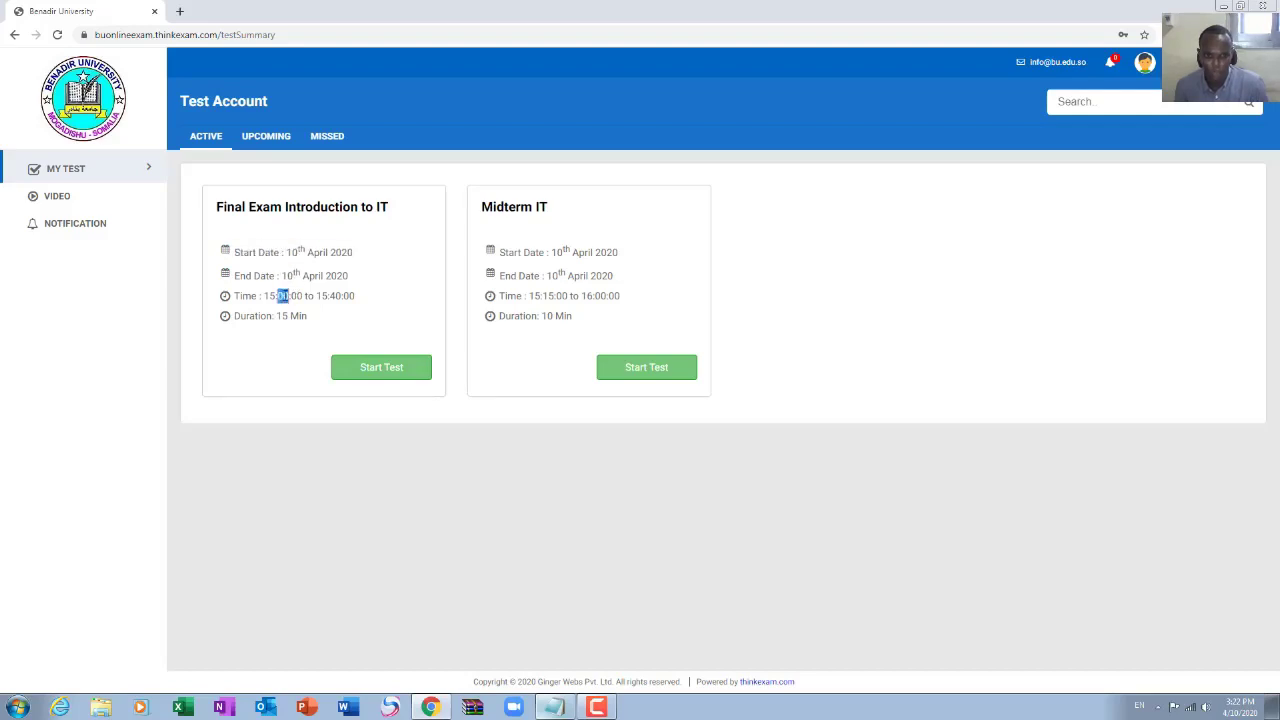
double_click(335, 296)
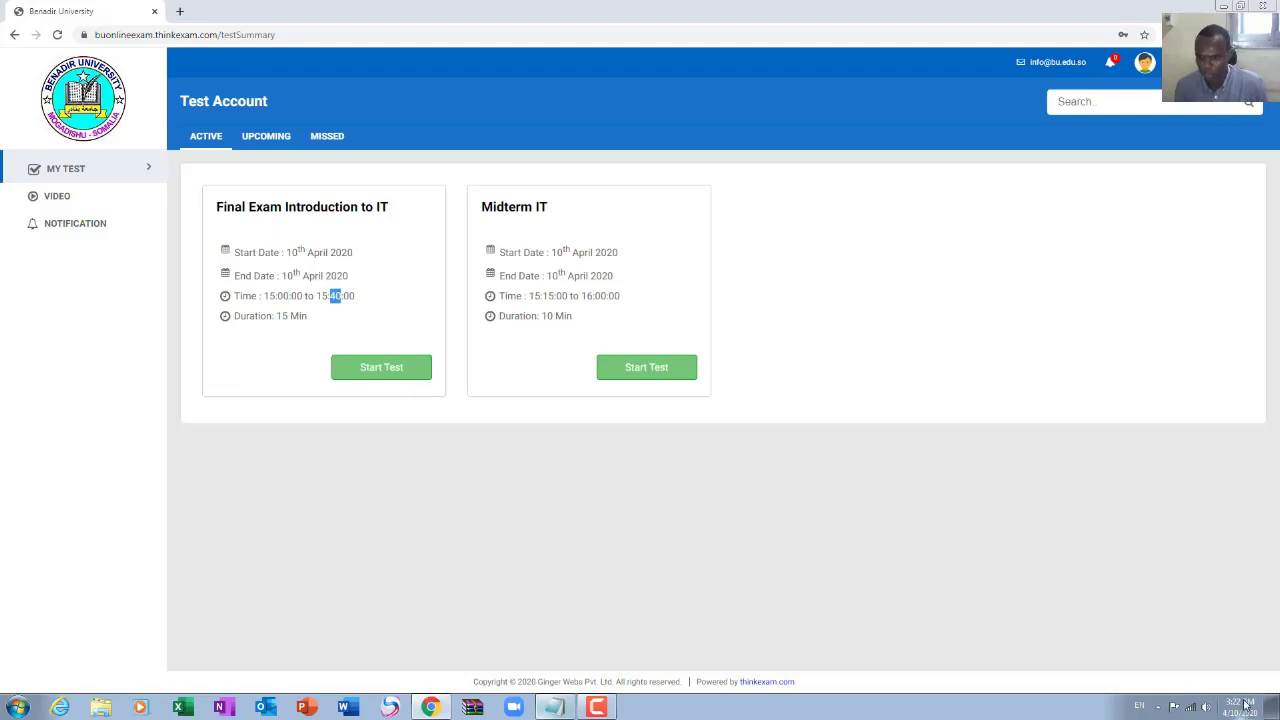
mouse_move(1246, 706)
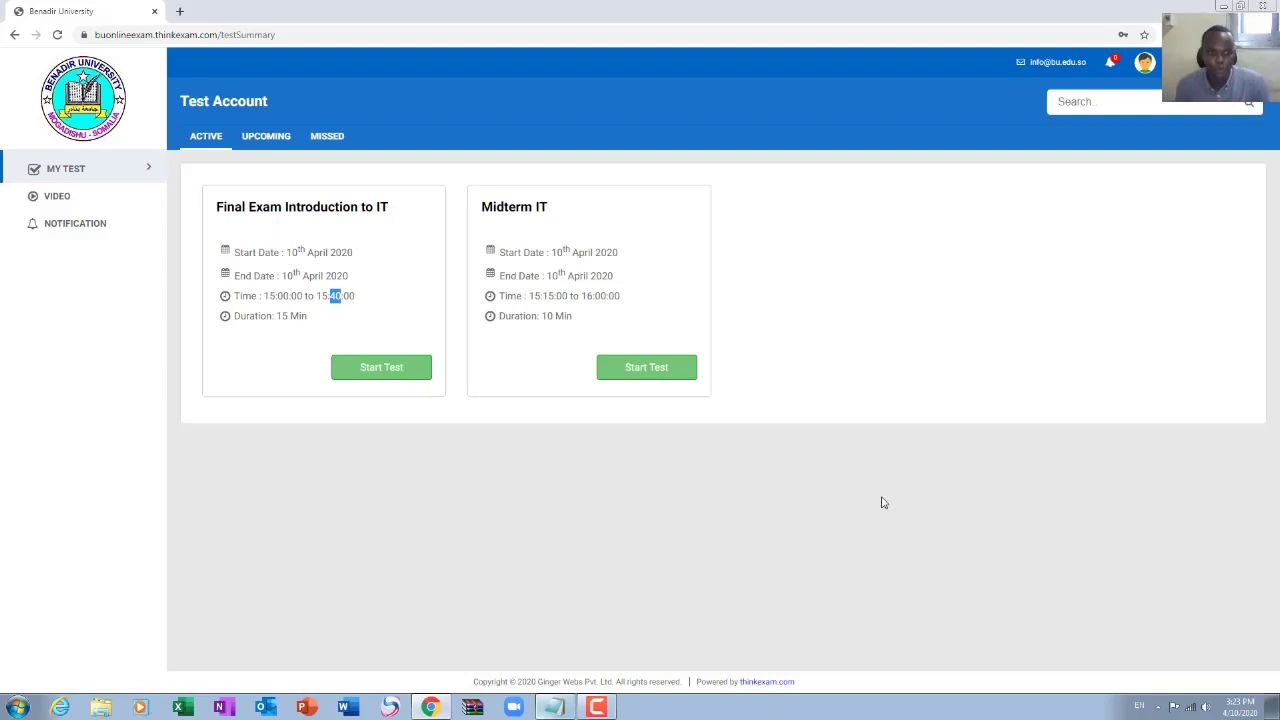
double_click(278, 315)
- Start the Midterm IT test from the active tests to reach its instructions page
click(530, 212)
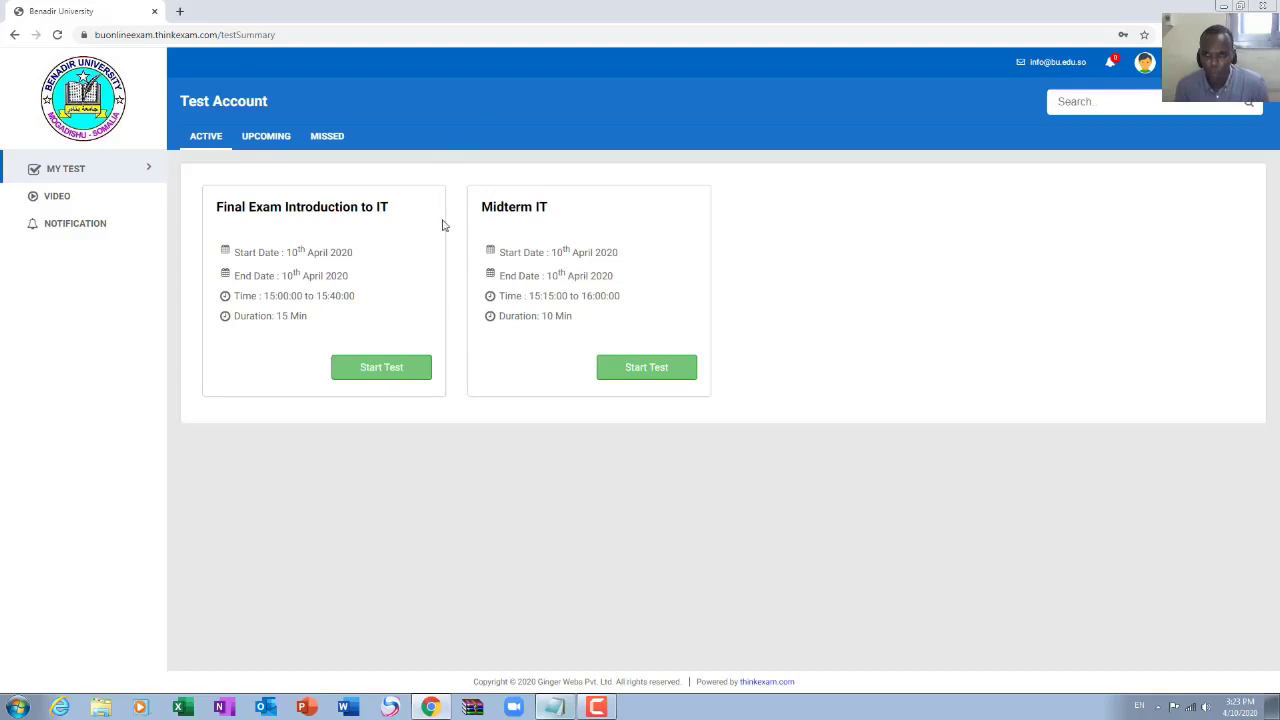
click(660, 368)
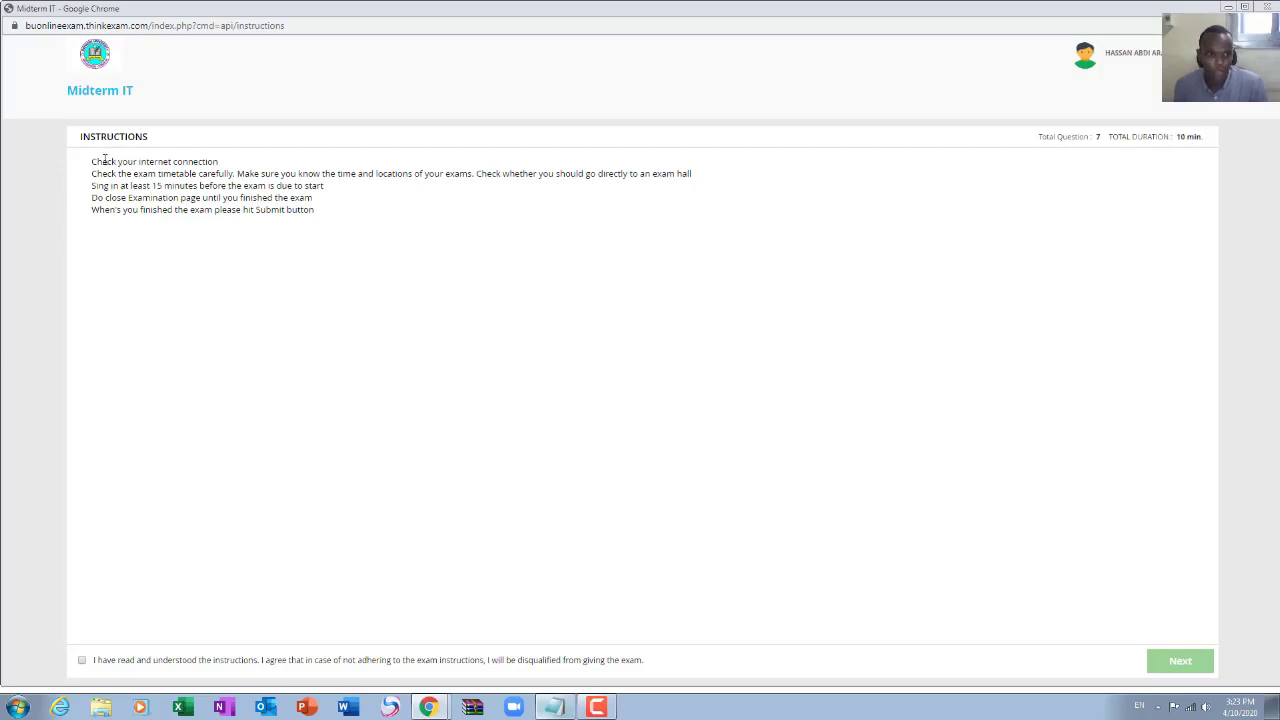
- Review the Midterm IT instructions, agree to the exam conditions, and proceed to the first question
mouse_move(93, 169)
mouse_down()
mouse_move(215, 175)
mouse_move(320, 199)
mouse_move(338, 218)
mouse_move(93, 162)
mouse_up()
click(340, 224)
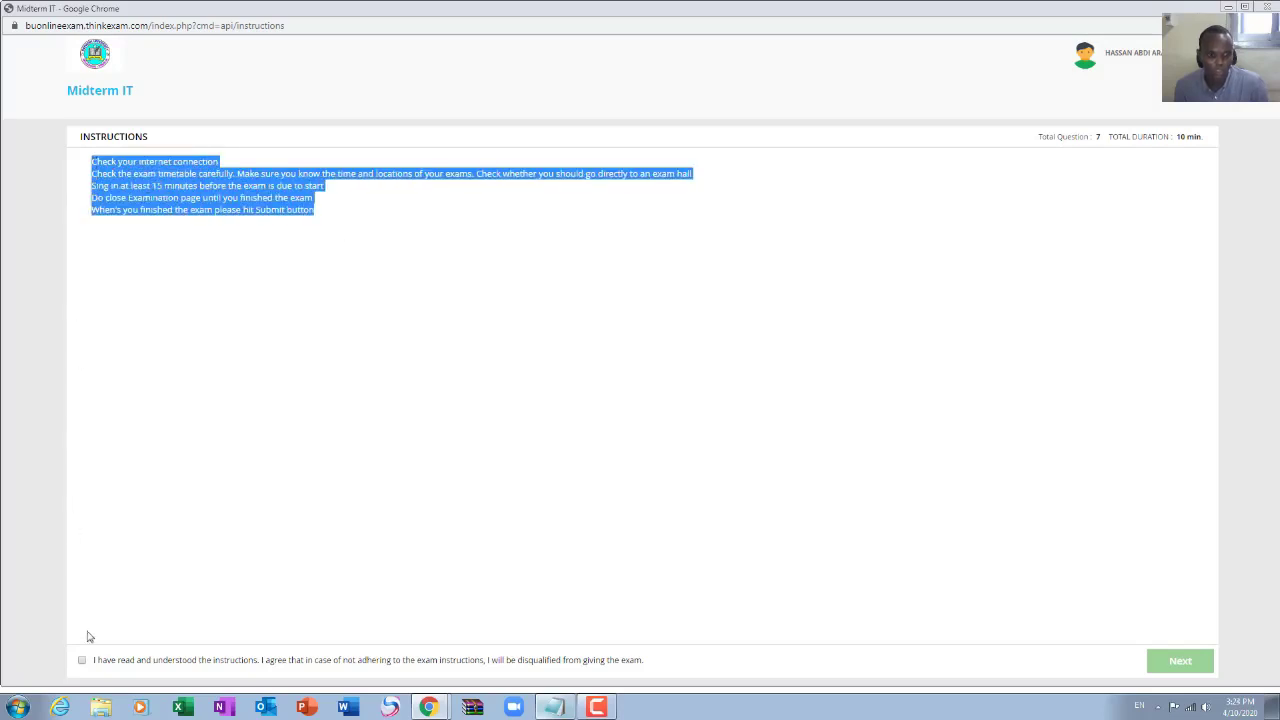
click(126, 663)
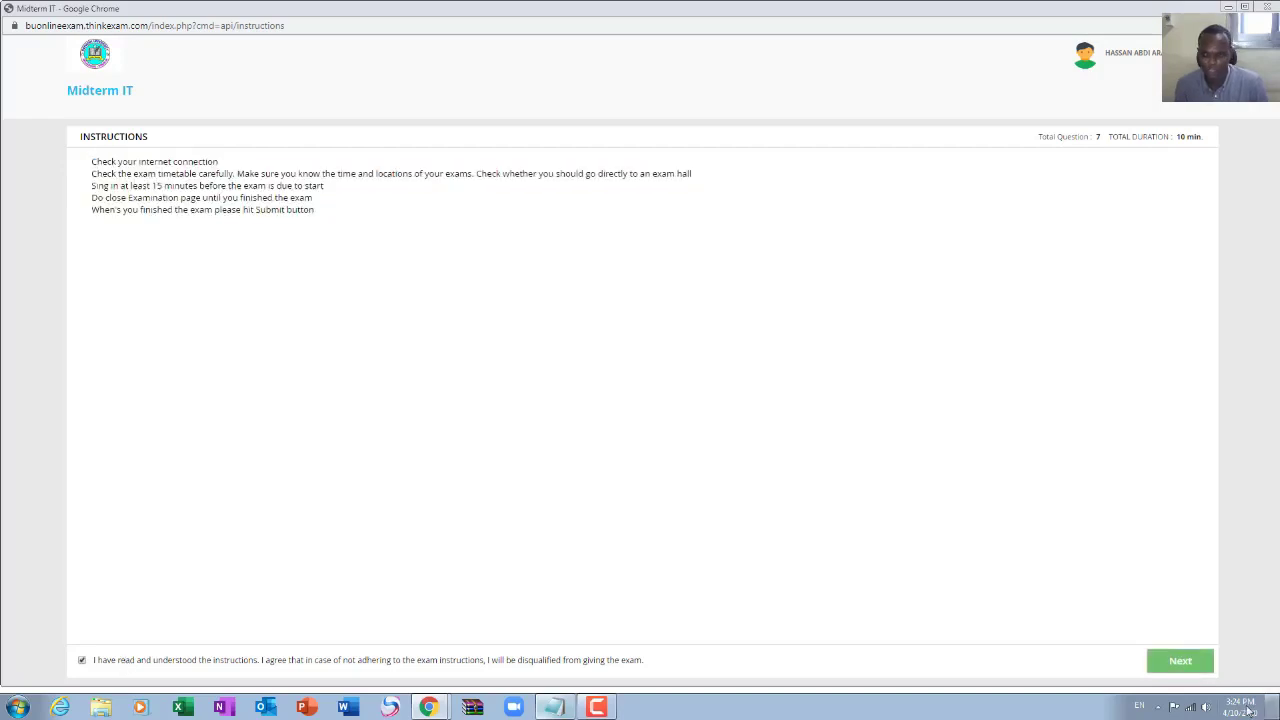
click(1181, 662)
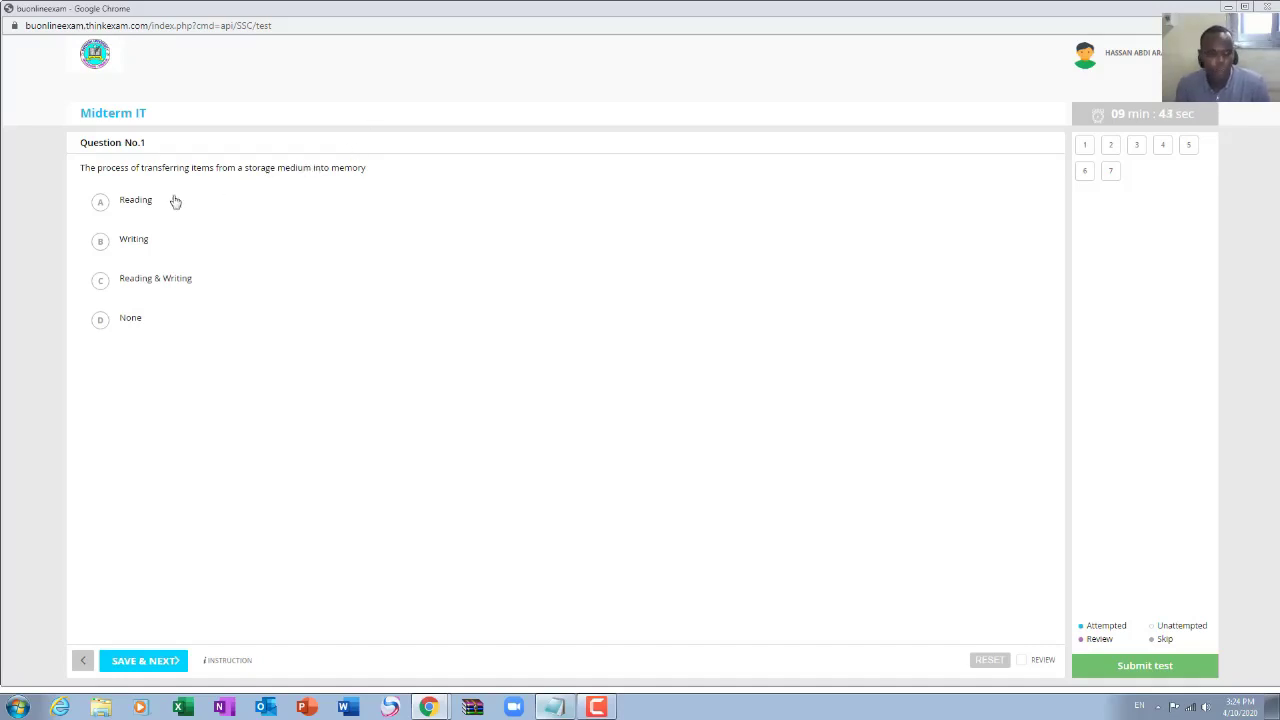
- Answer and save questions 1 to 3 with Reading, Undo the last action, and Ctrl + O
click(118, 201)
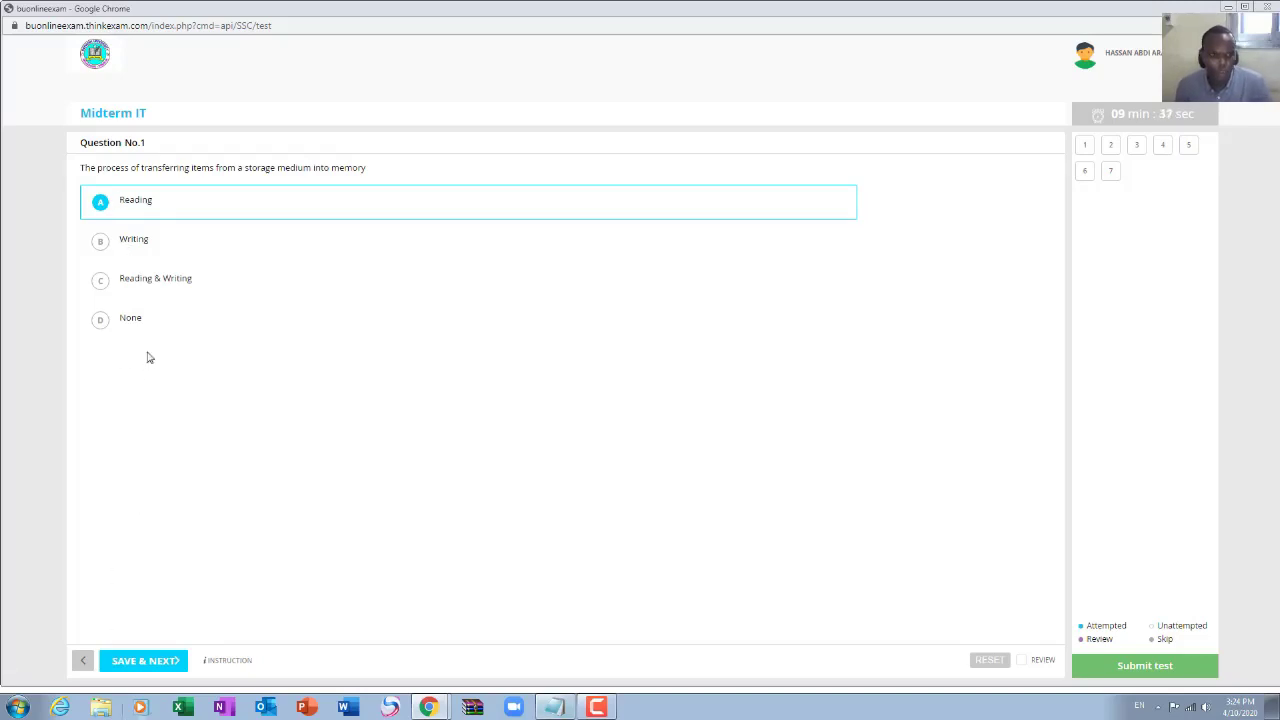
click(146, 663)
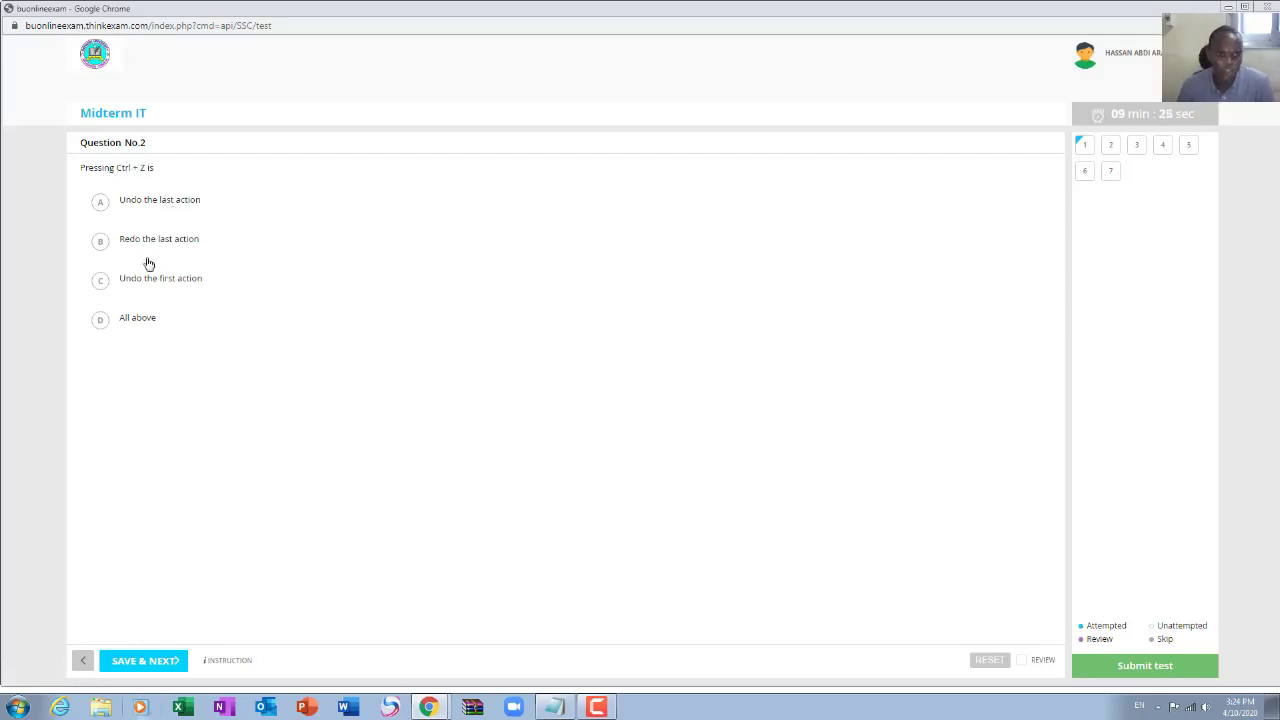
click(183, 205)
click(157, 662)
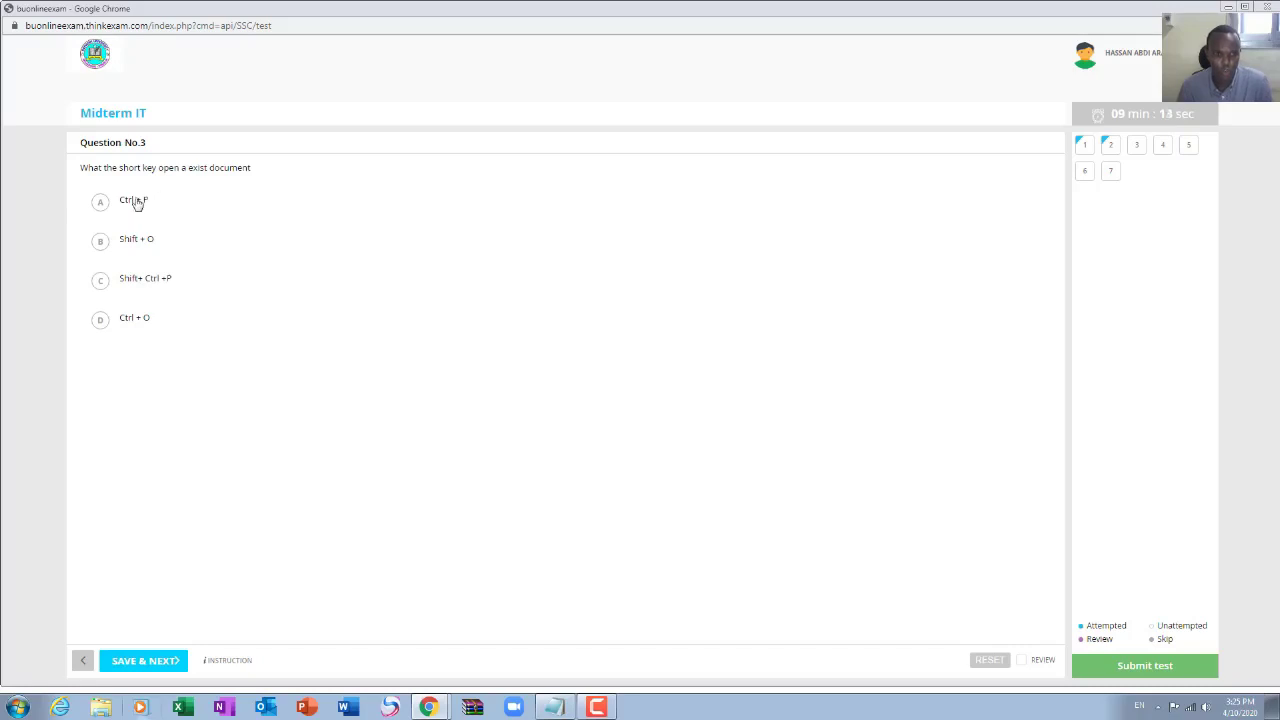
click(131, 325)
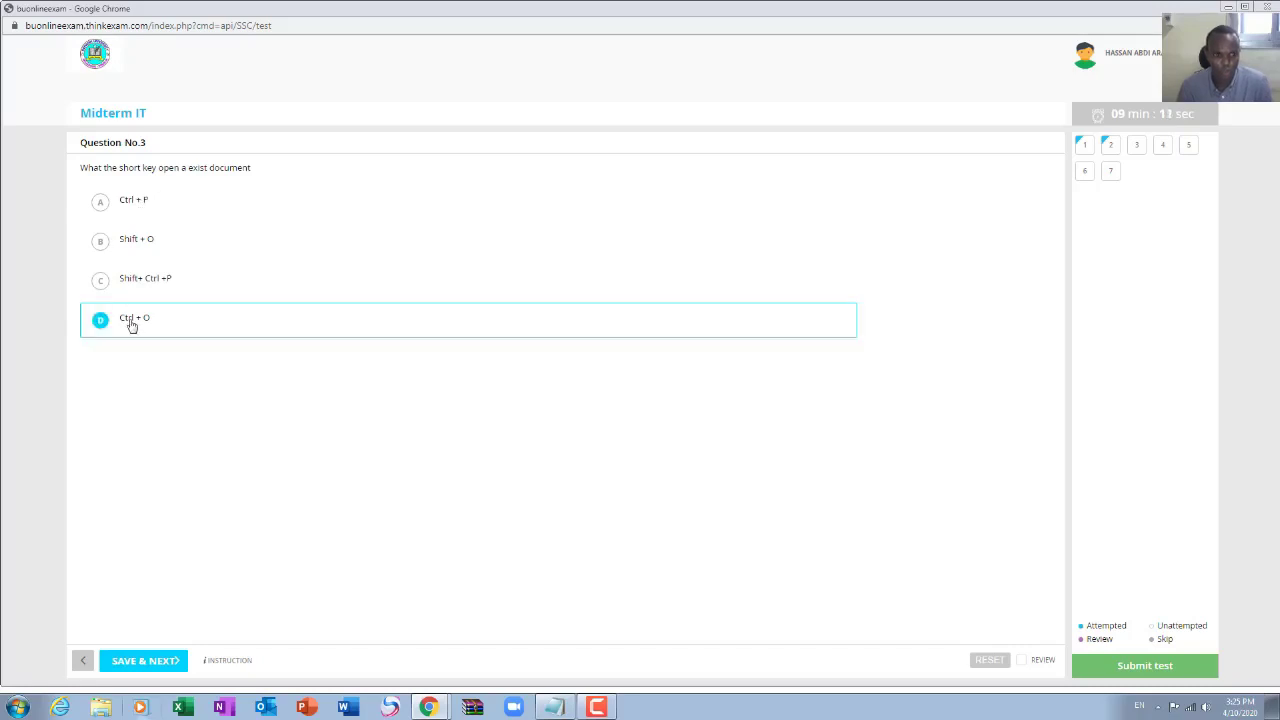
click(153, 668)
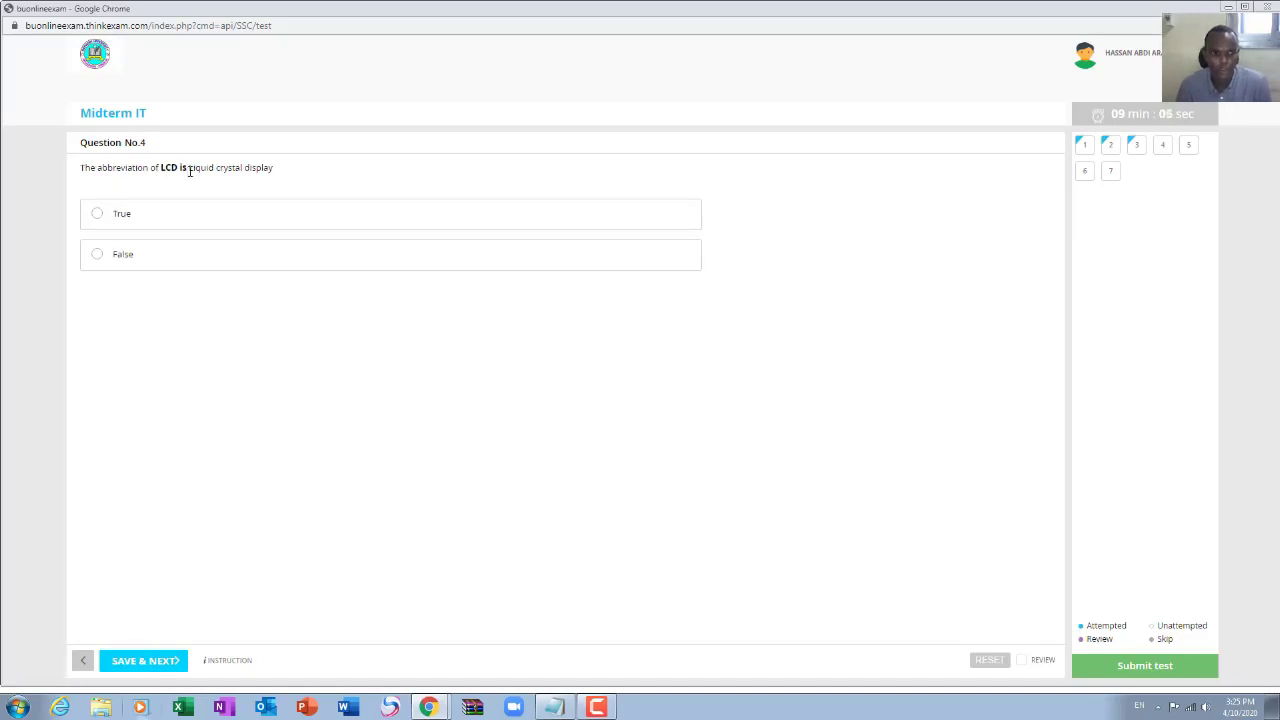
- Answer and save the true/false questions: question 4 True, question 5 False, and question 6 True
click(165, 217)
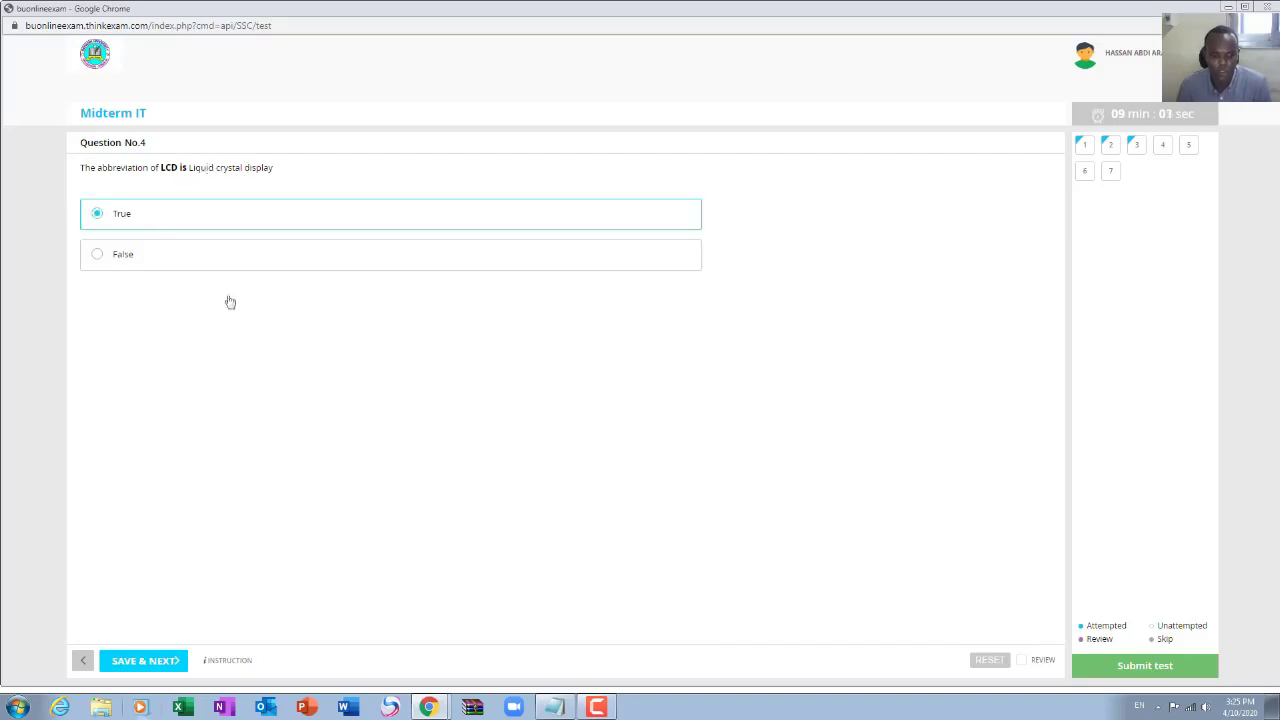
click(160, 662)
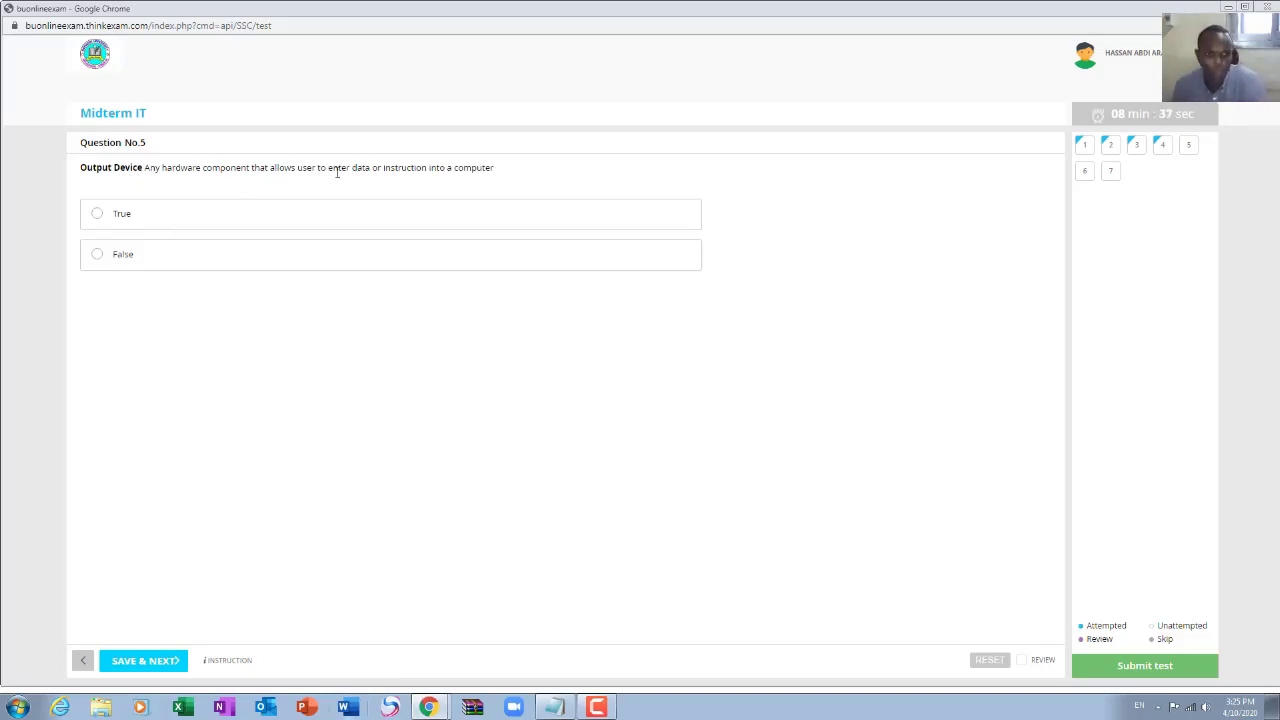
click(129, 267)
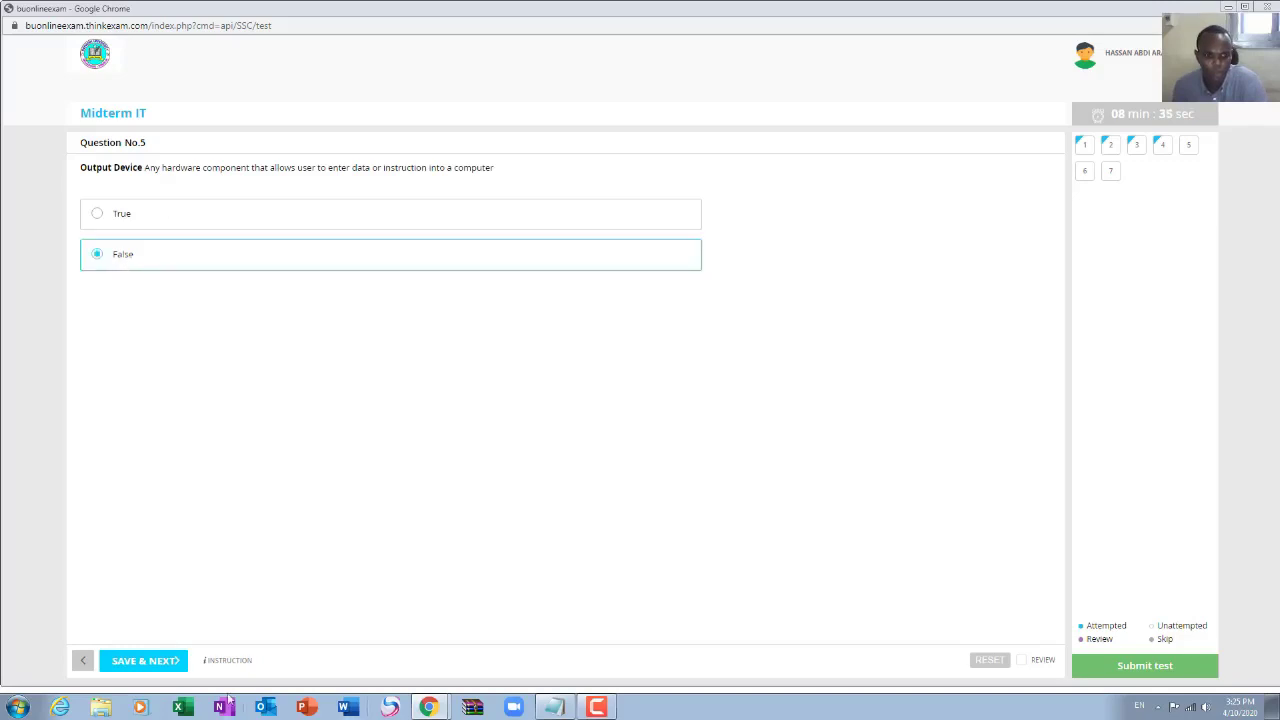
click(140, 658)
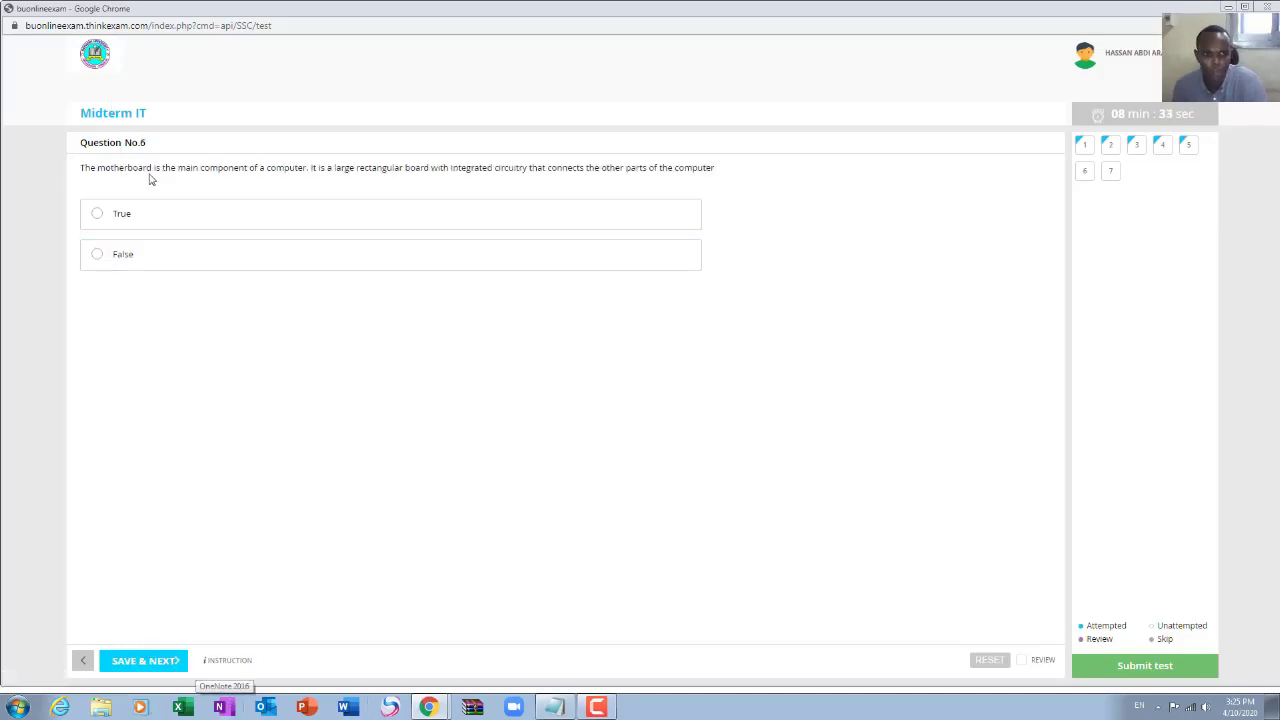
click(393, 213)
click(158, 666)
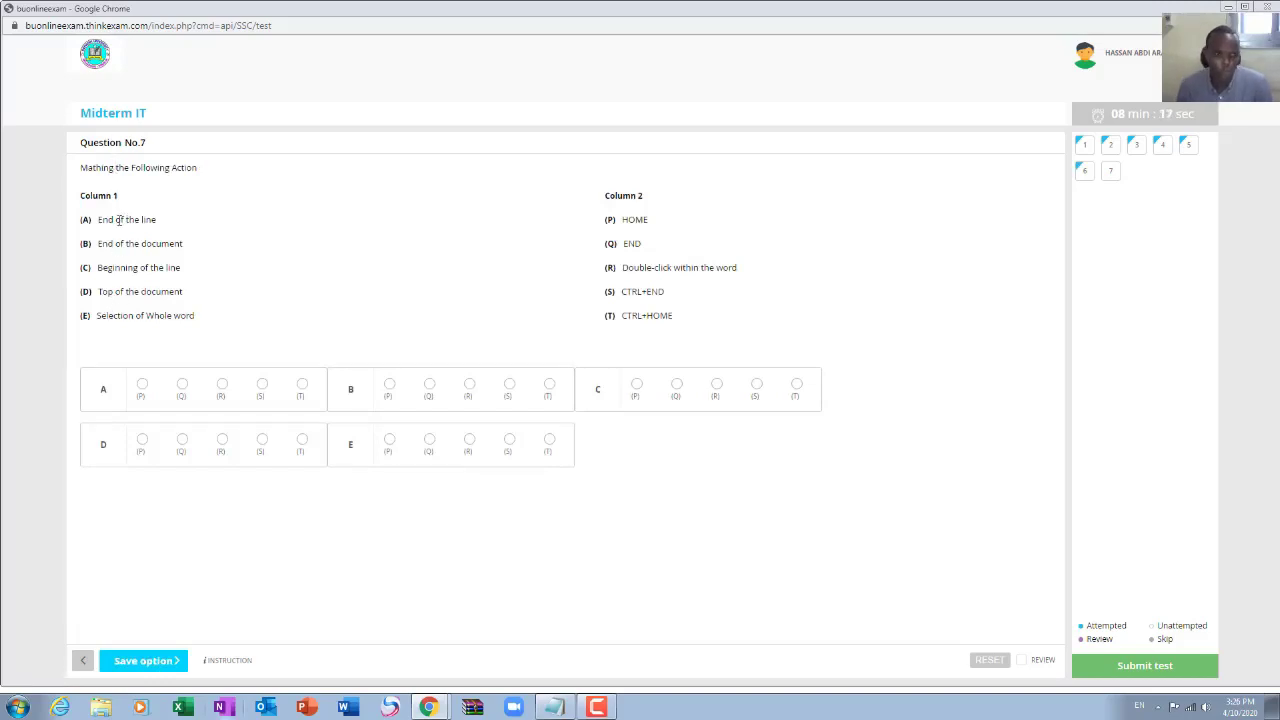
- Complete the matching in question 7 by pairing A with Q, B with S, C with P, D with T, and E with R
drag(113, 219, 114, 292)
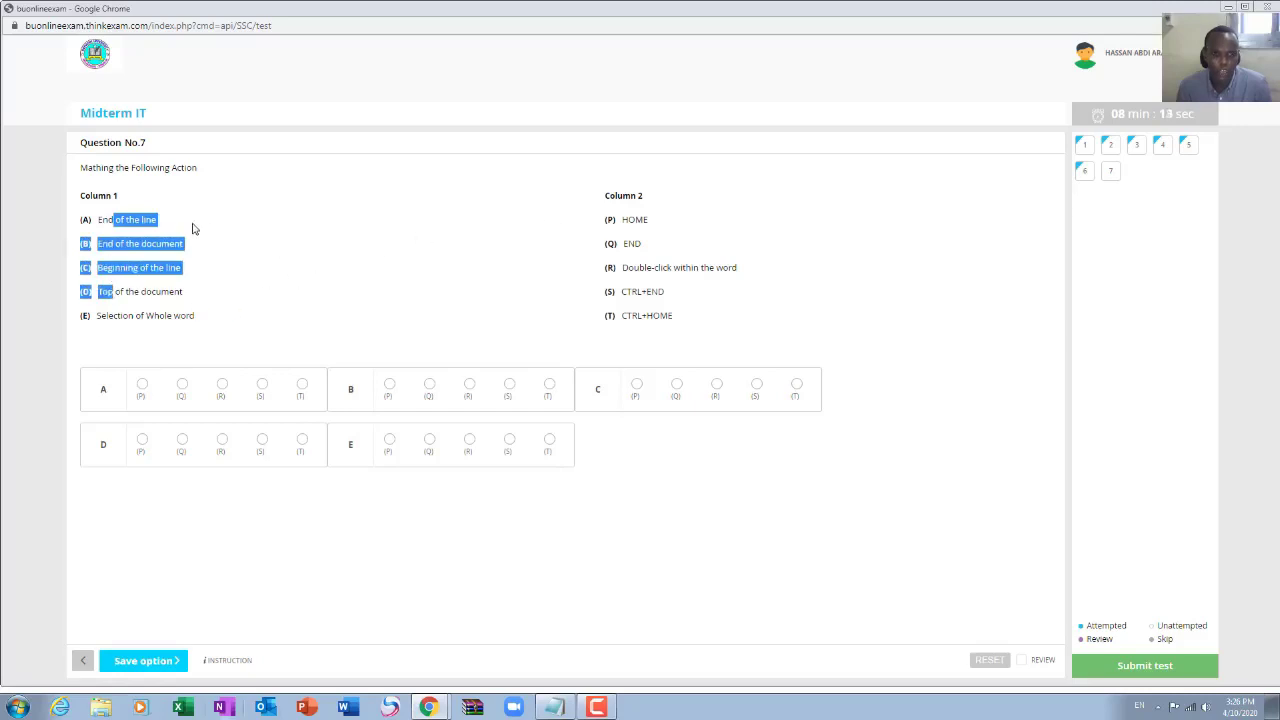
click(87, 219)
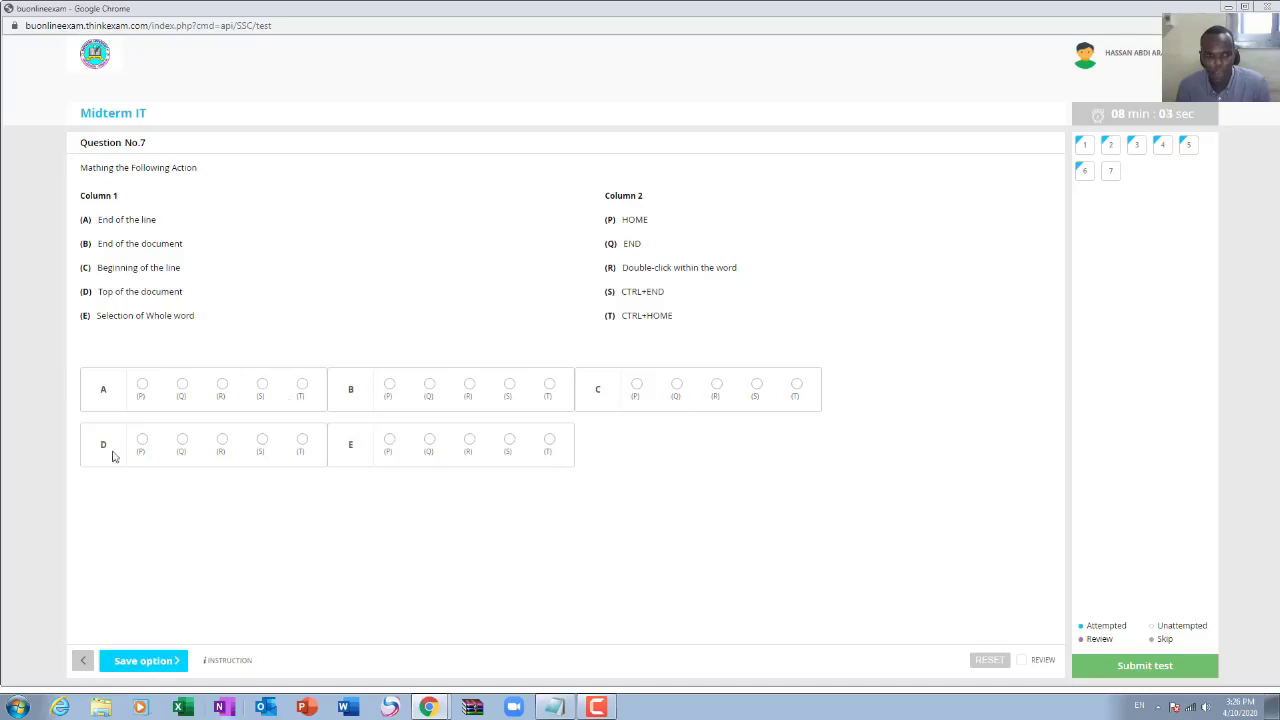
click(181, 386)
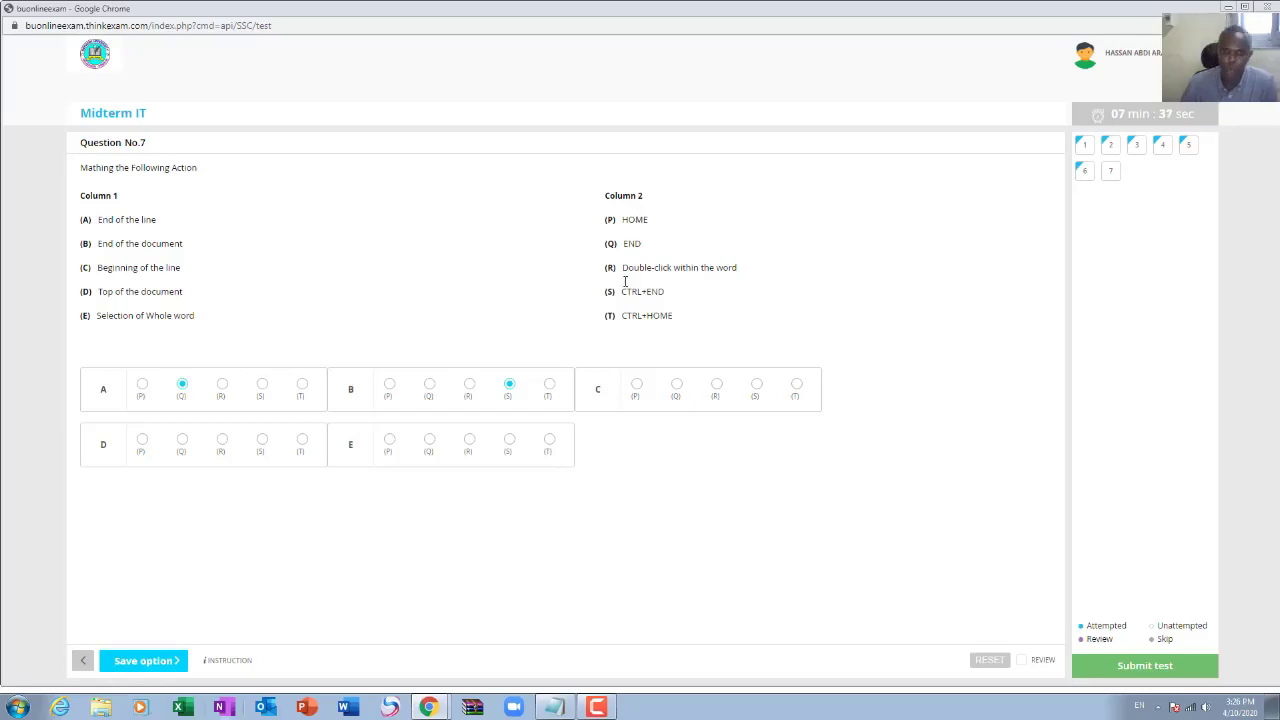
click(637, 386)
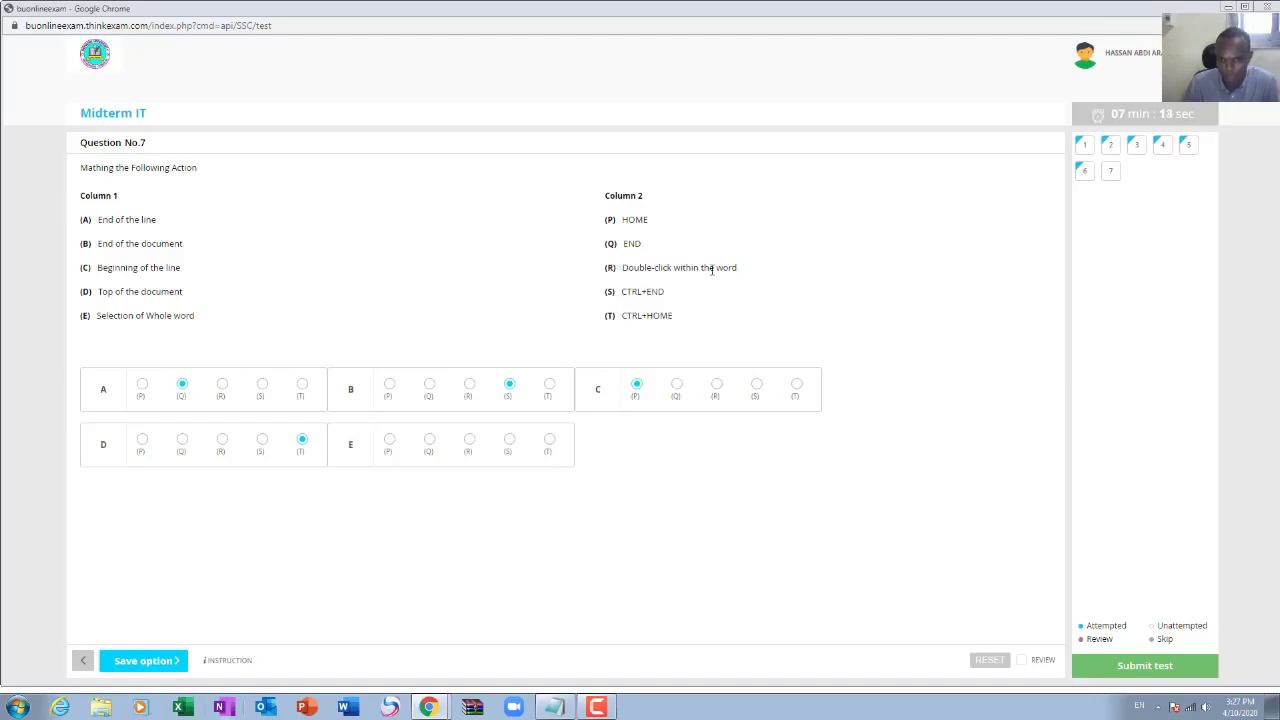
click(469, 441)
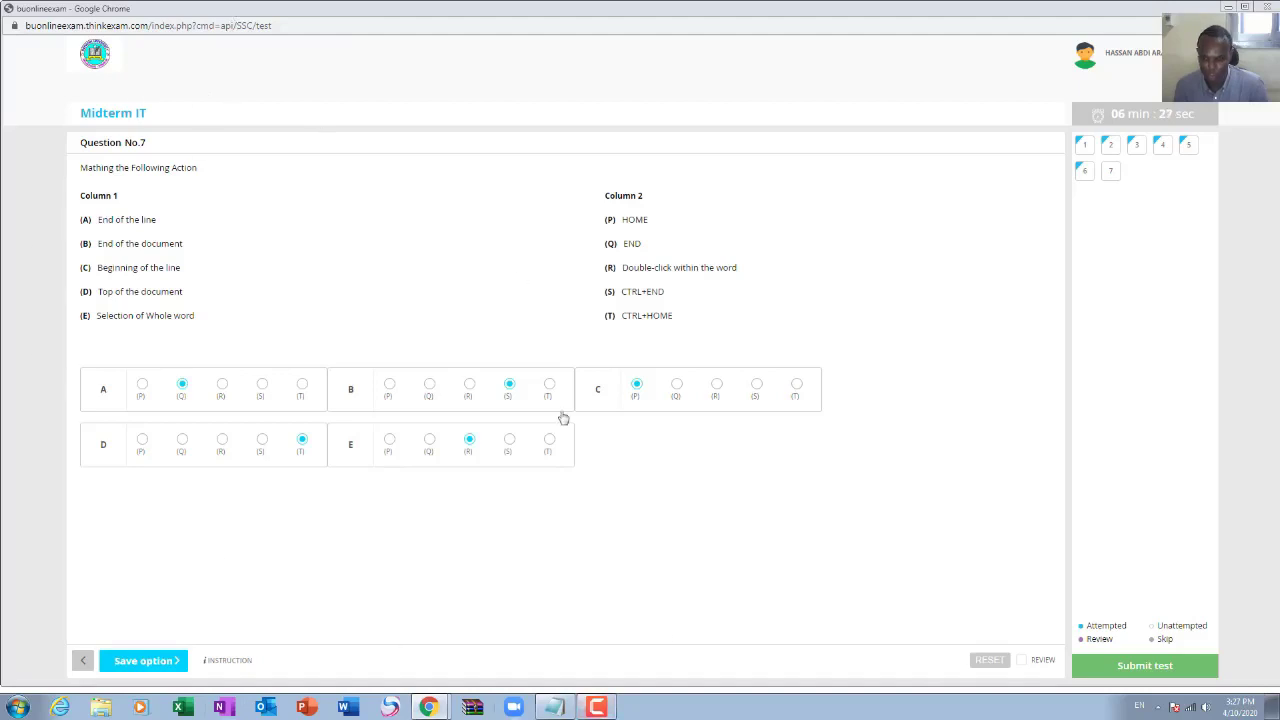
- Submit the Midterm IT test with confirmation, and close the results window
click(1152, 667)
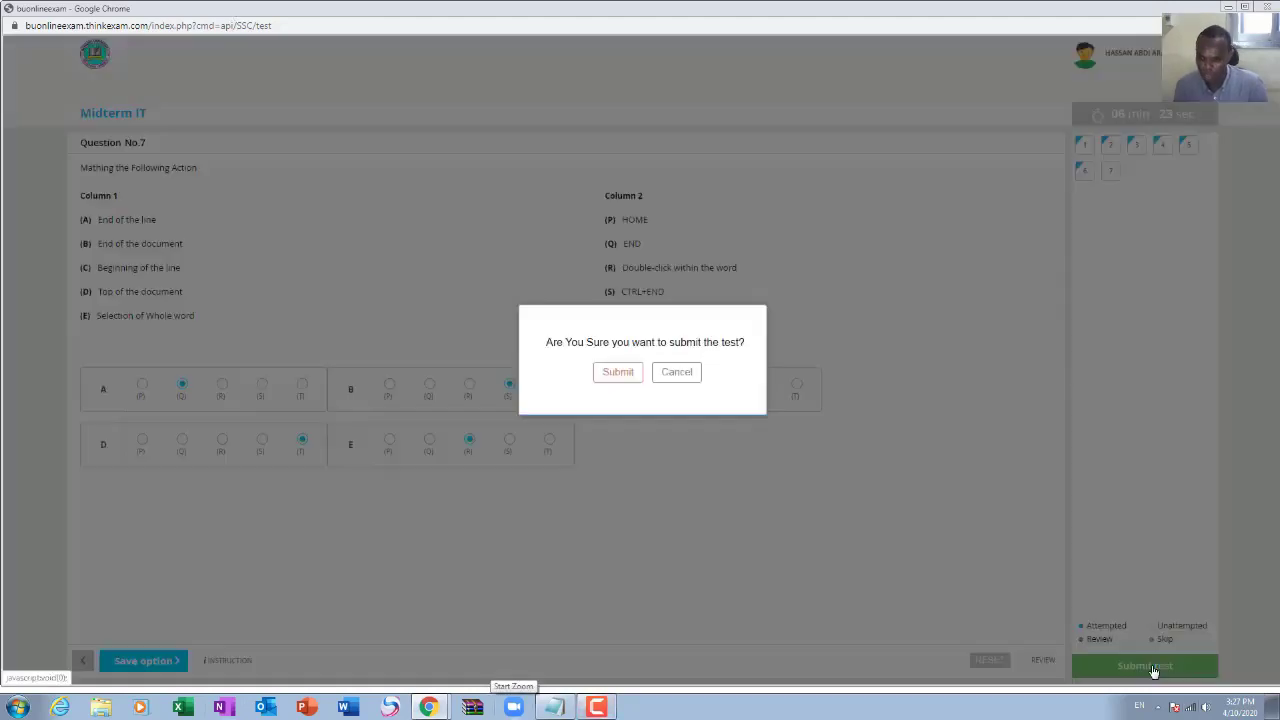
click(617, 372)
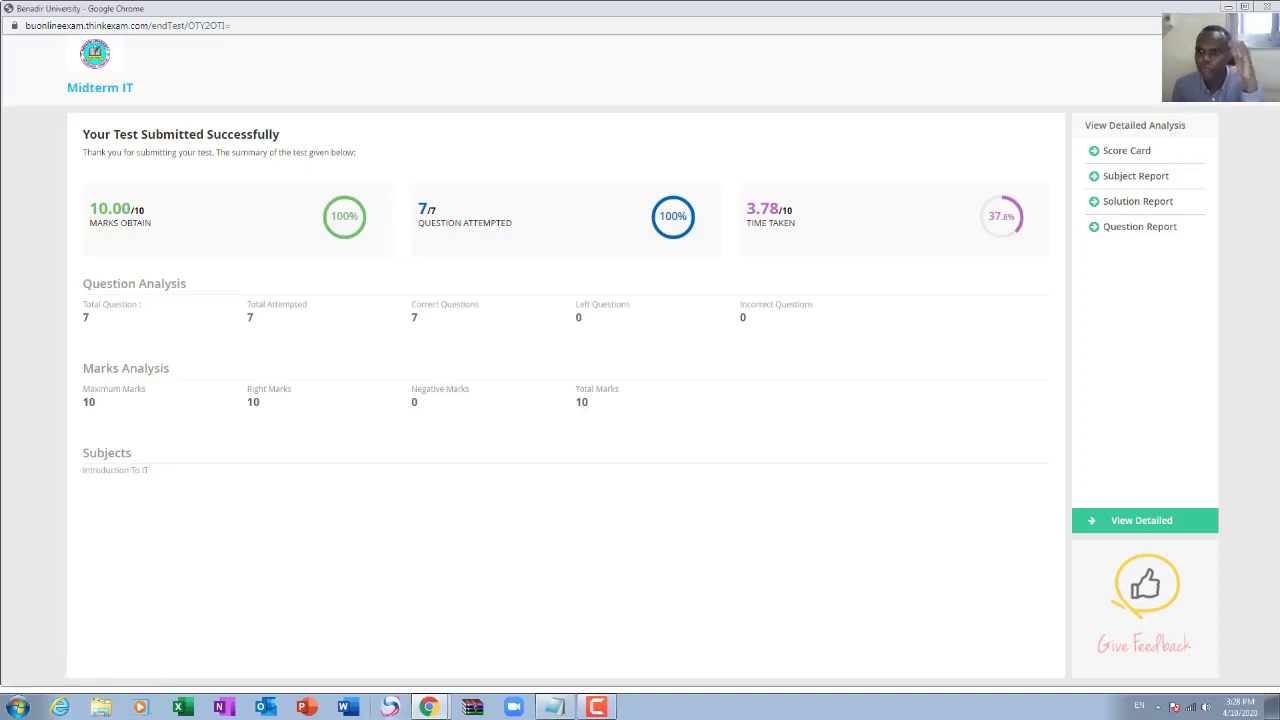
click(1267, 7)
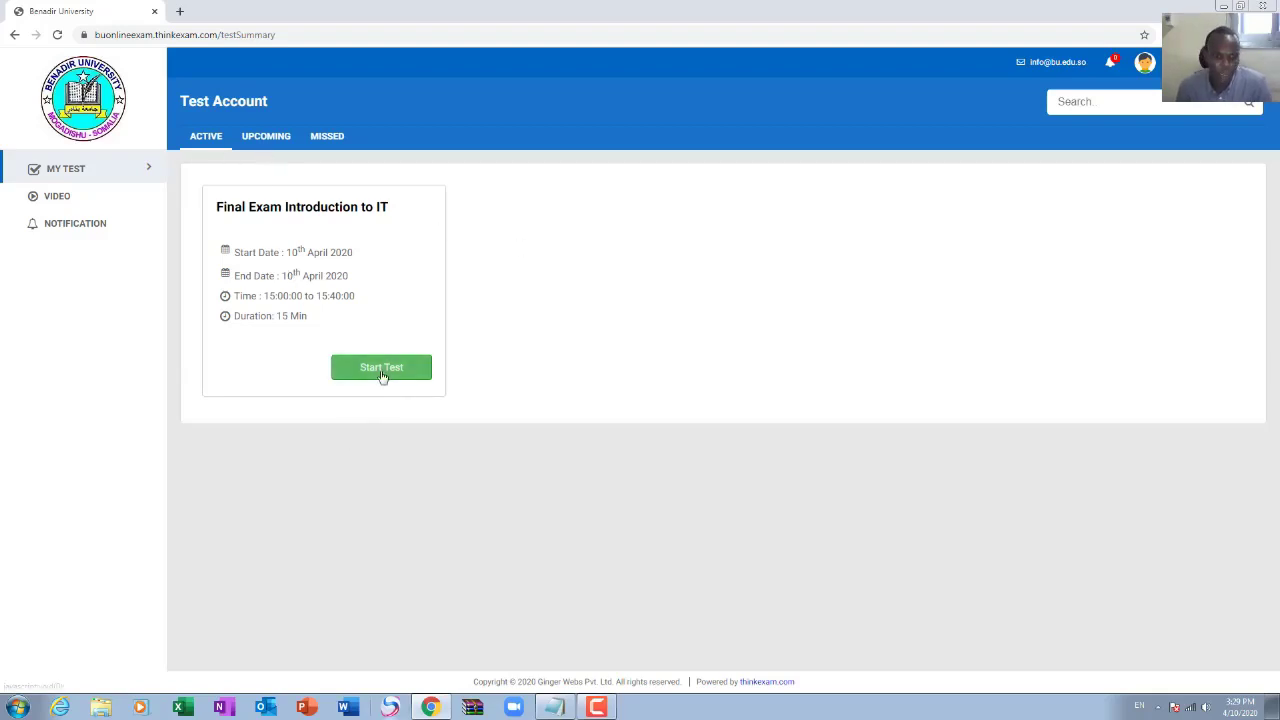
- Check the upcoming and missed tests, and examine the time window of the active Final Exam Introduction to IT test
click(268, 140)
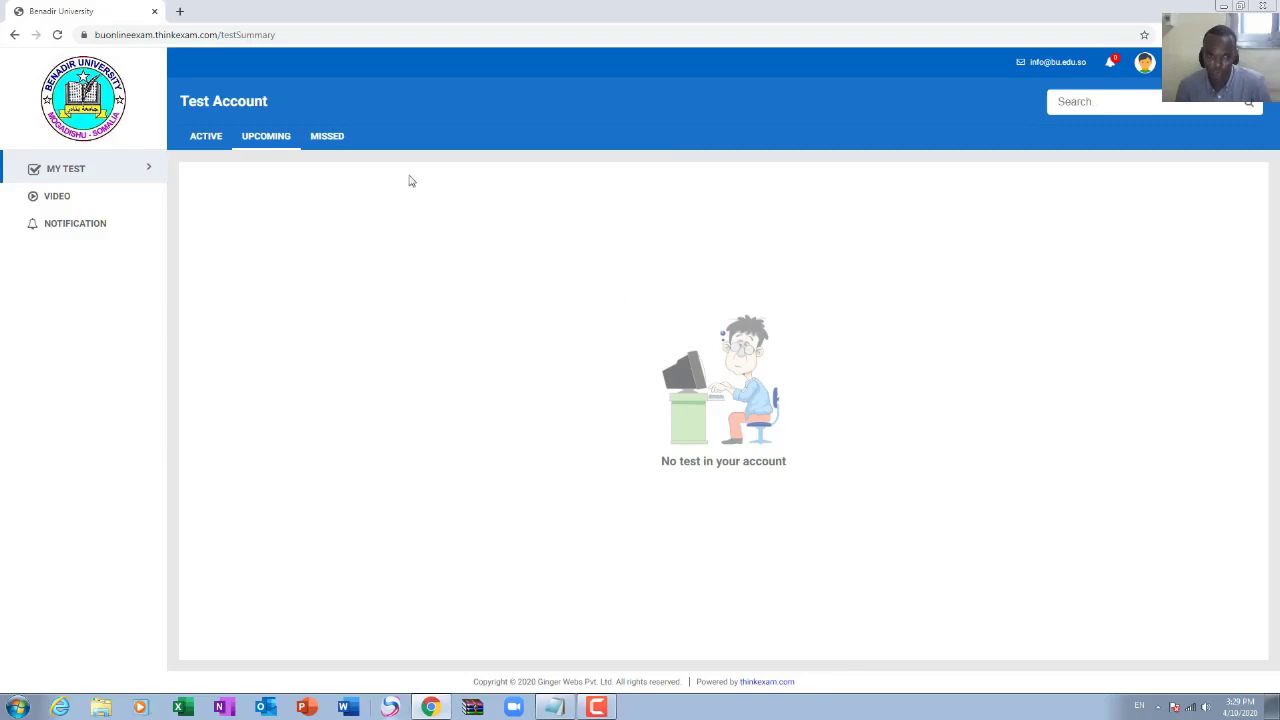
click(327, 138)
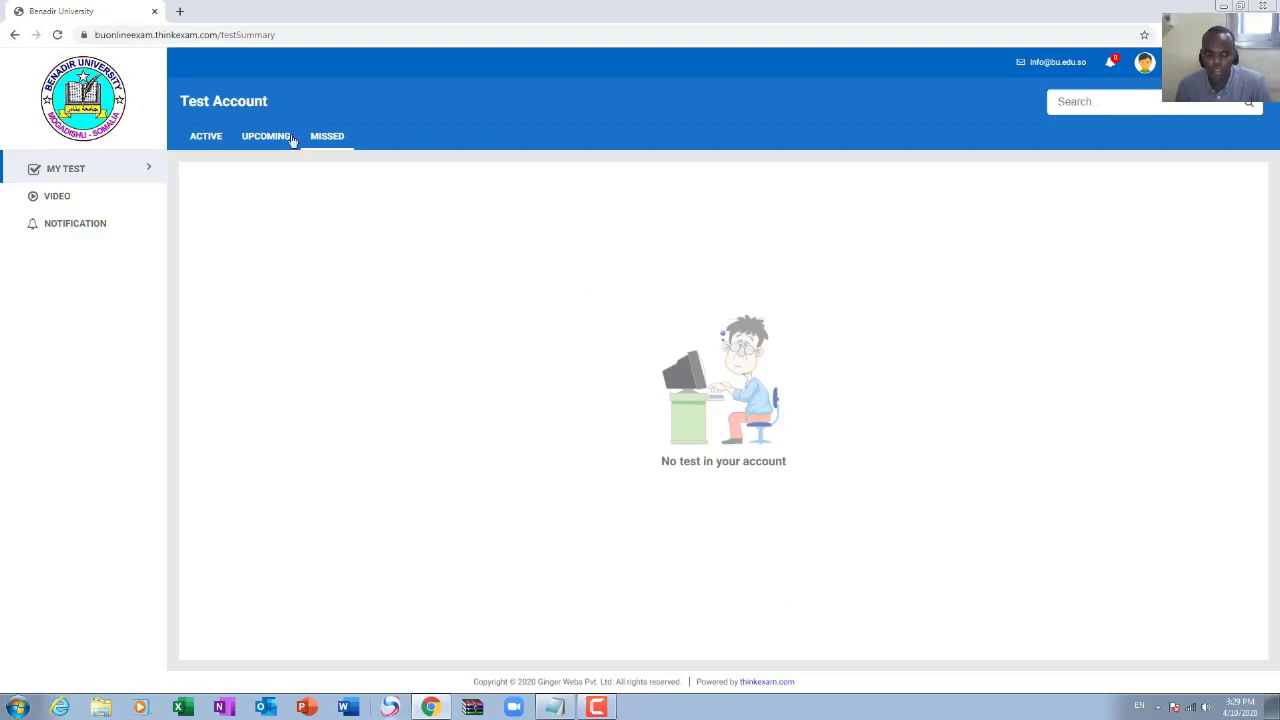
click(250, 140)
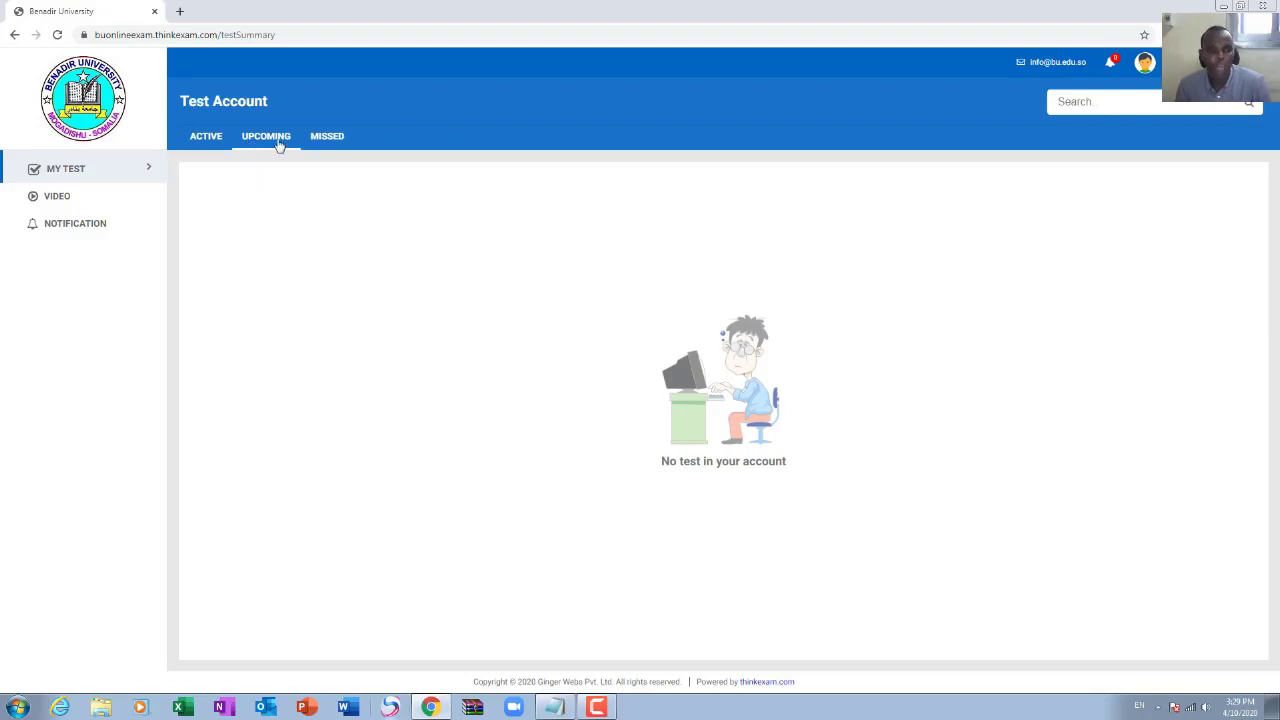
click(210, 139)
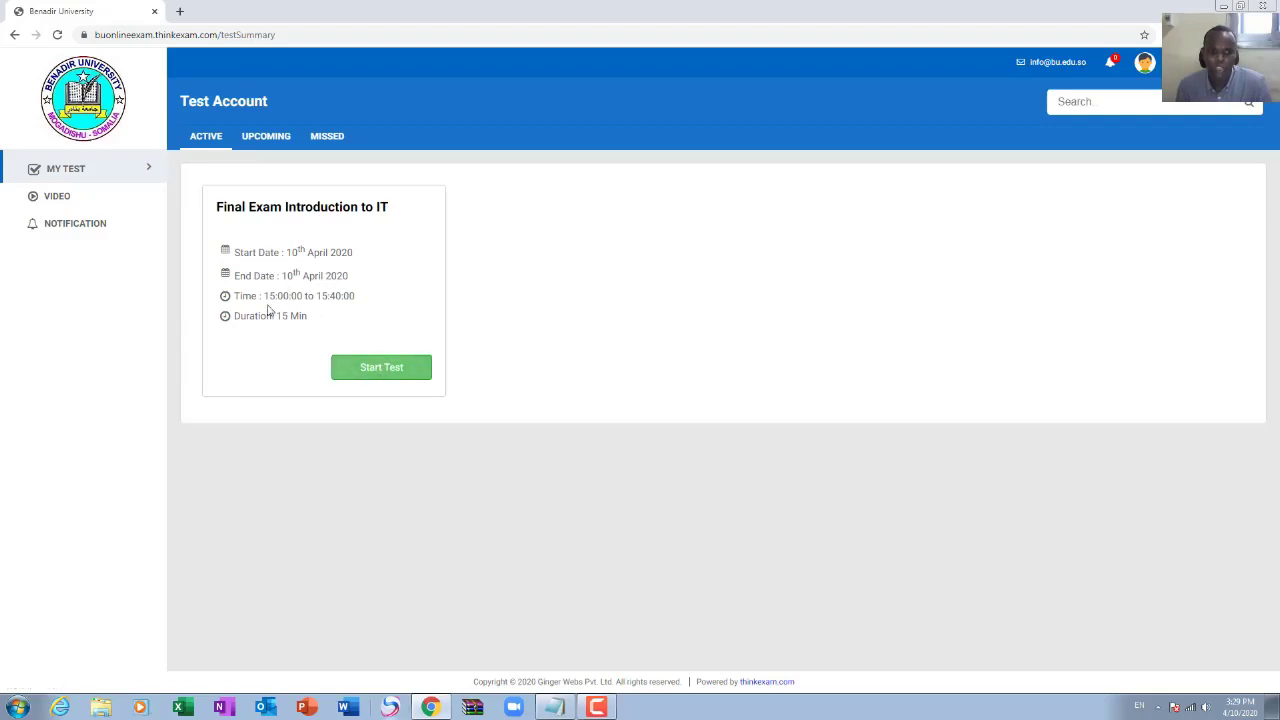
drag(268, 296, 356, 296)
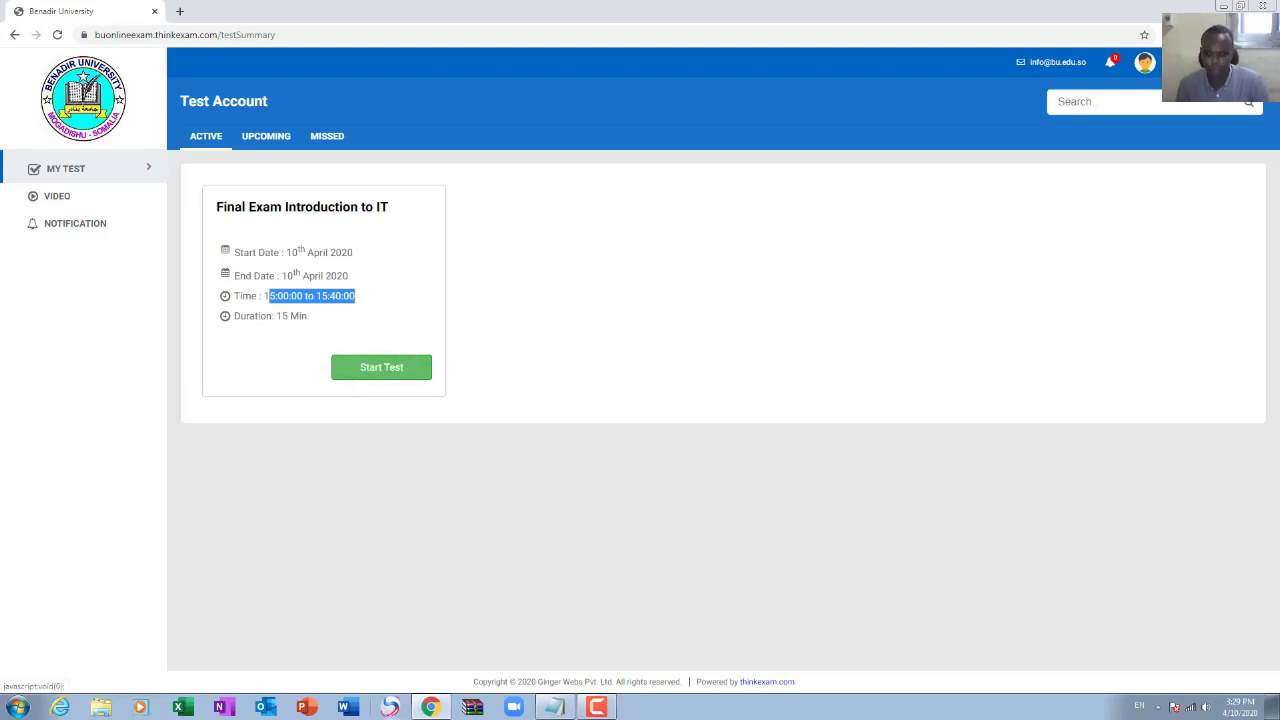
- Switch to the Exam Requirements notes in Notepad and review the basic requirements and the six exam steps through final submission
click(553, 708)
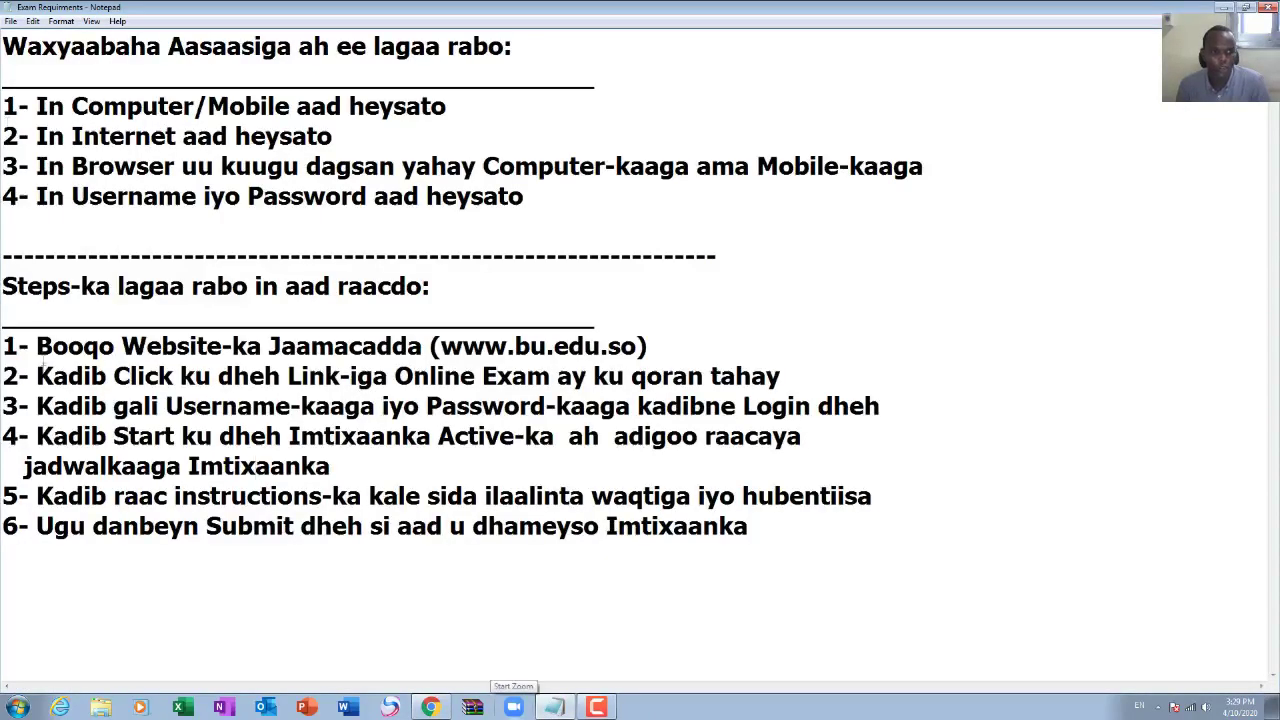
click(37, 135)
drag(29, 346, 545, 376)
click(266, 436)
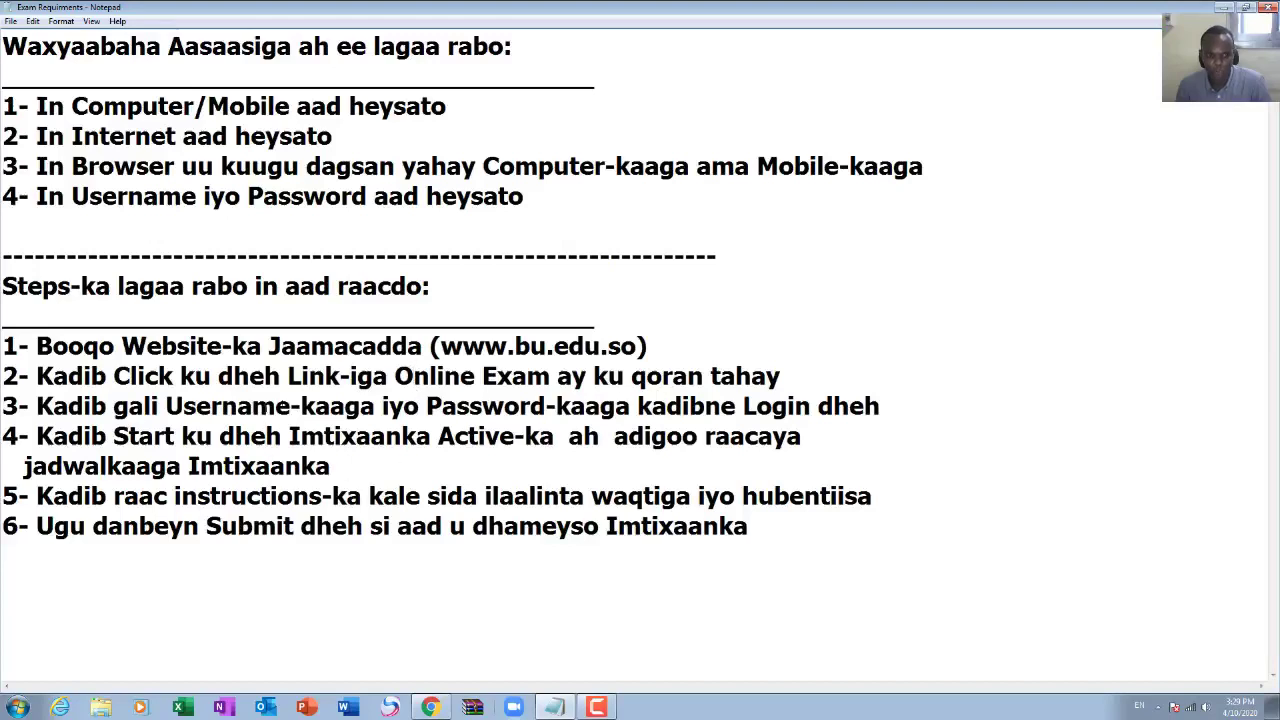
double_click(272, 406)
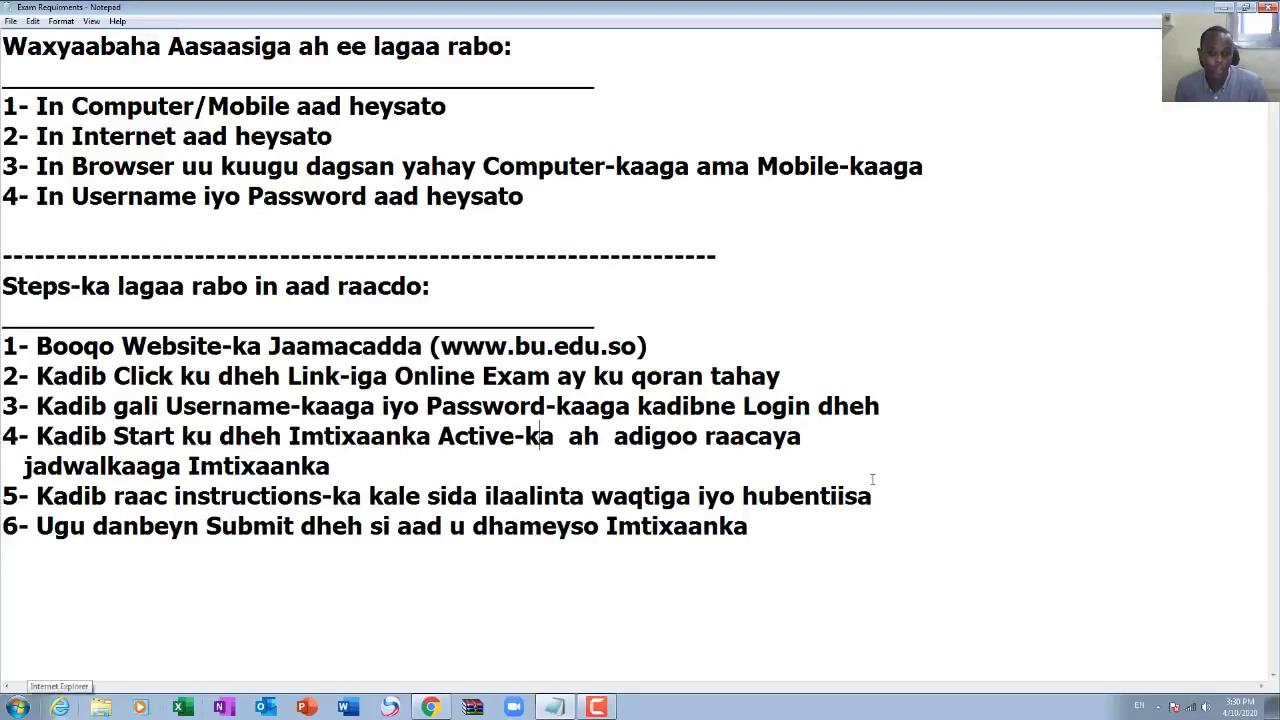
drag(36, 525, 277, 526)
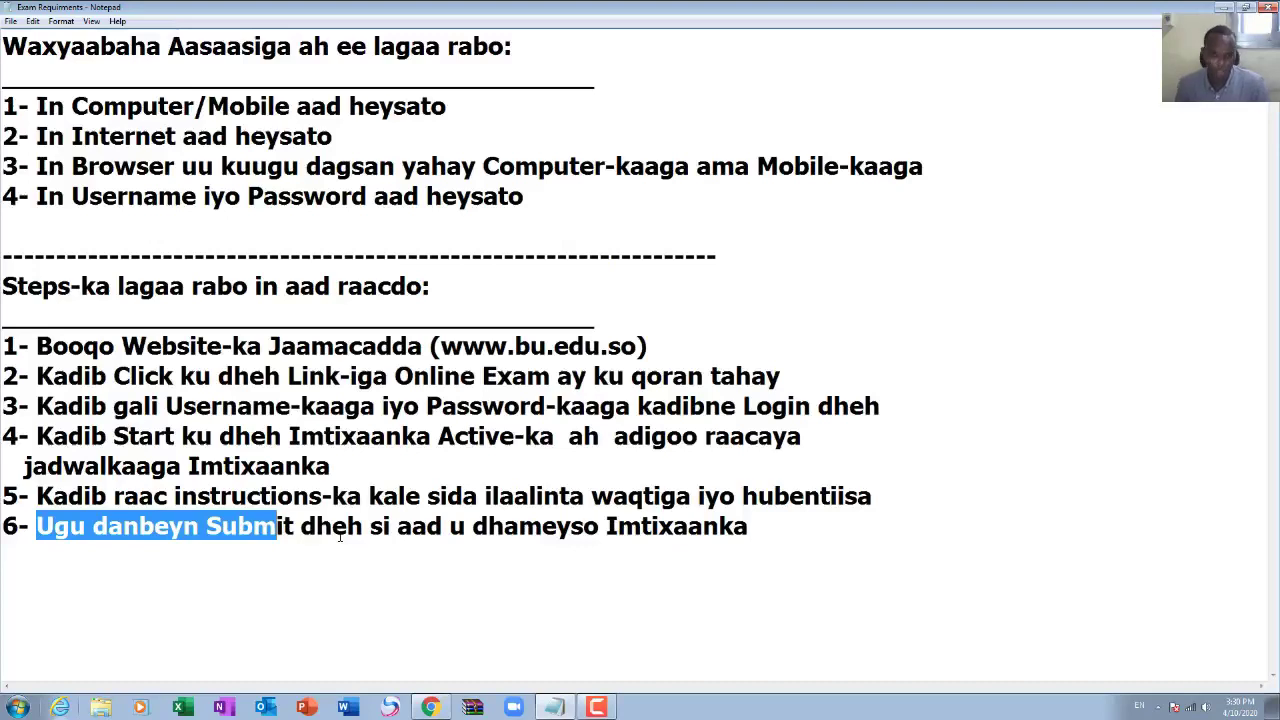
drag(770, 537, 3, 40)
click(316, 406)
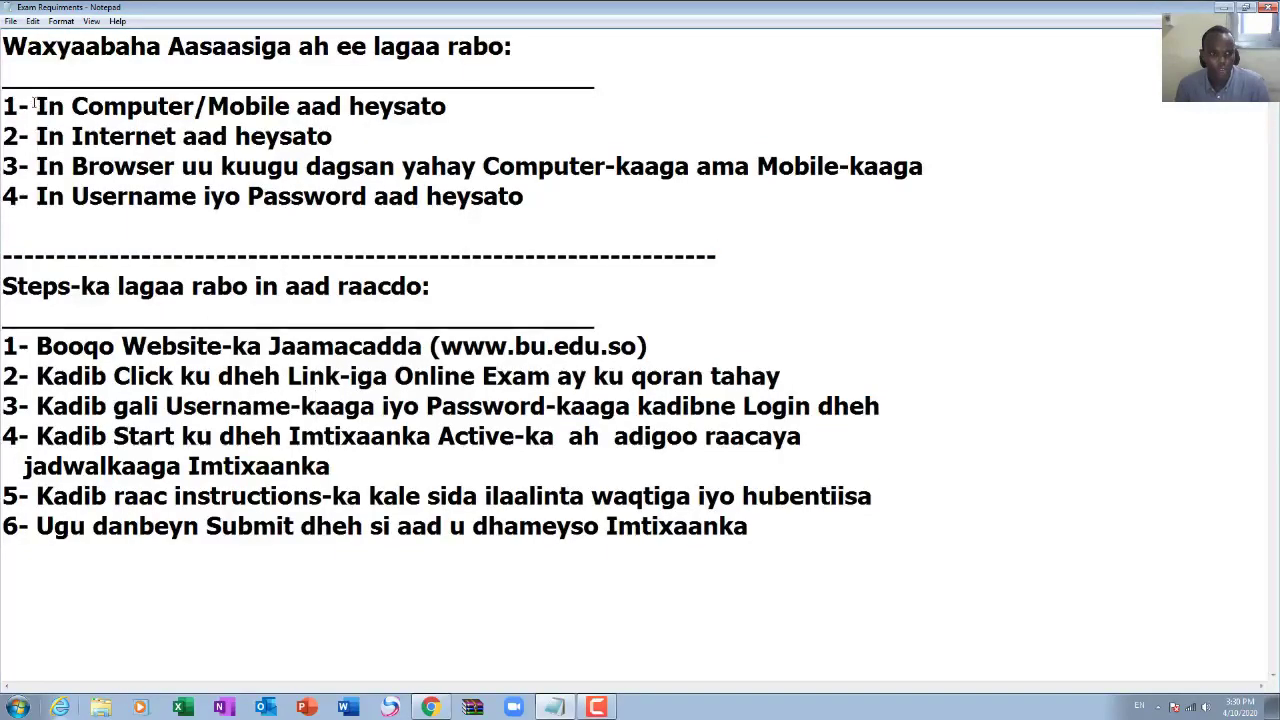
drag(3, 46, 994, 596)
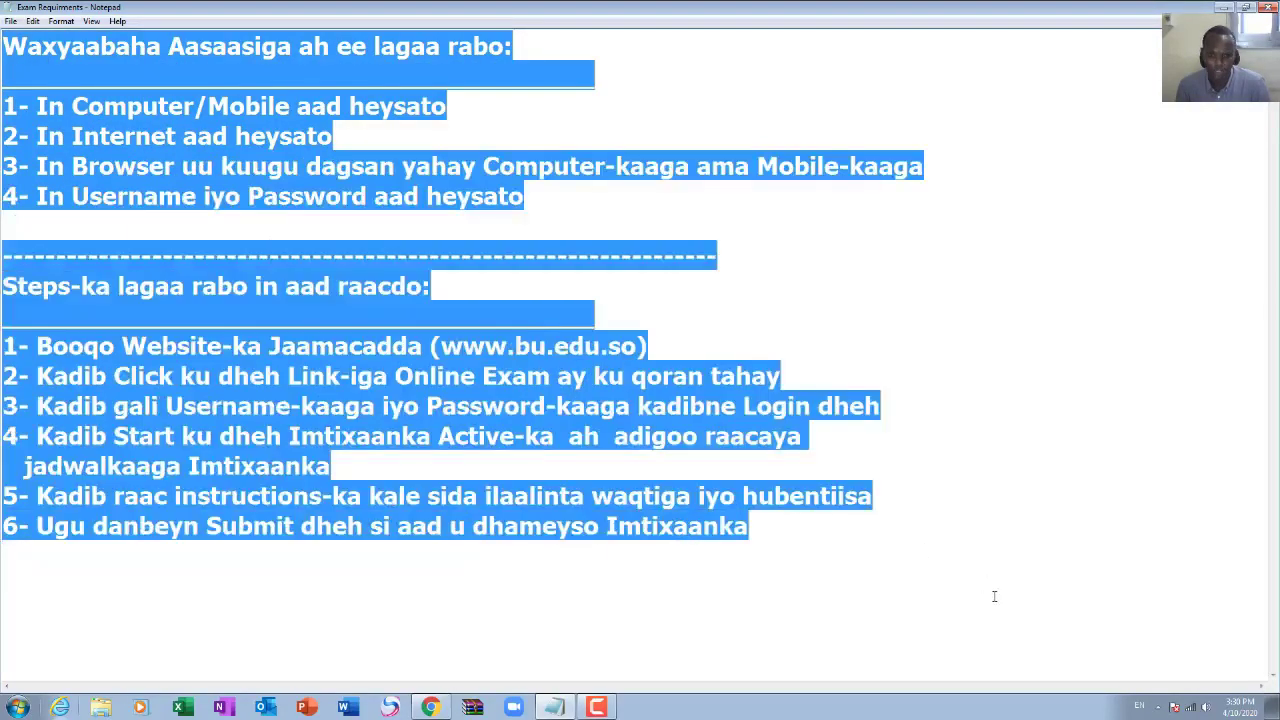
click(858, 595)
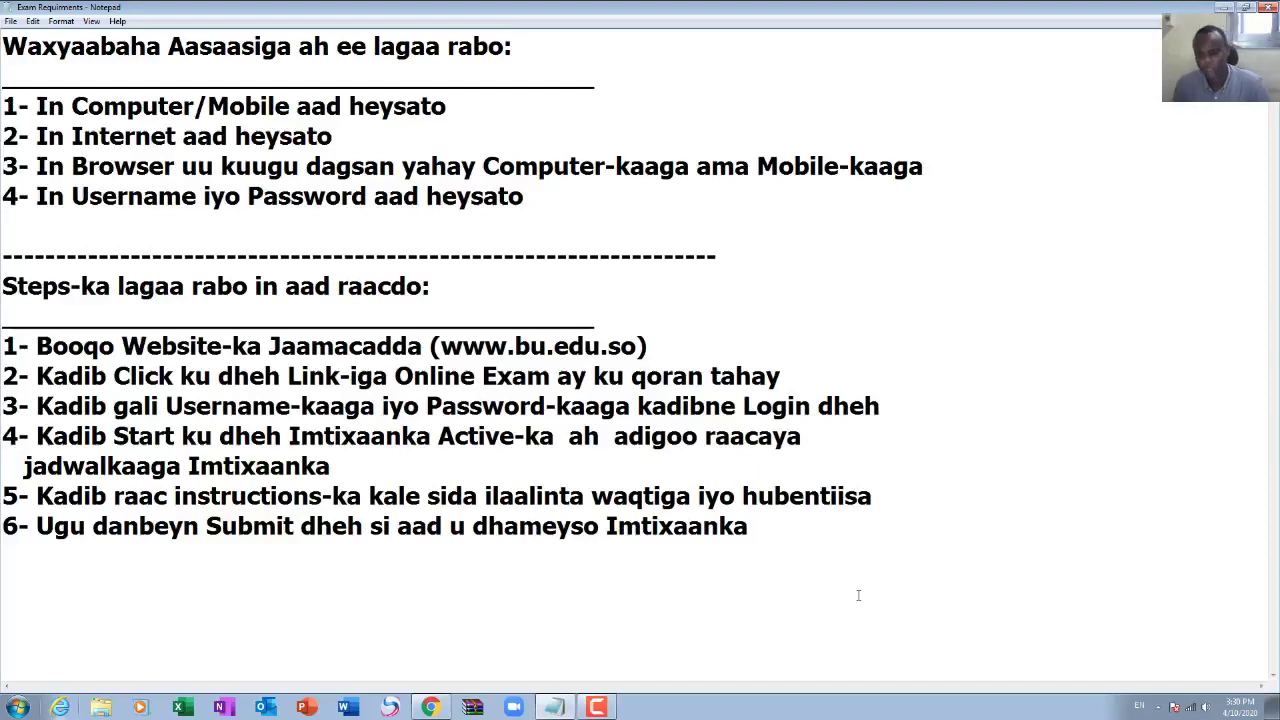